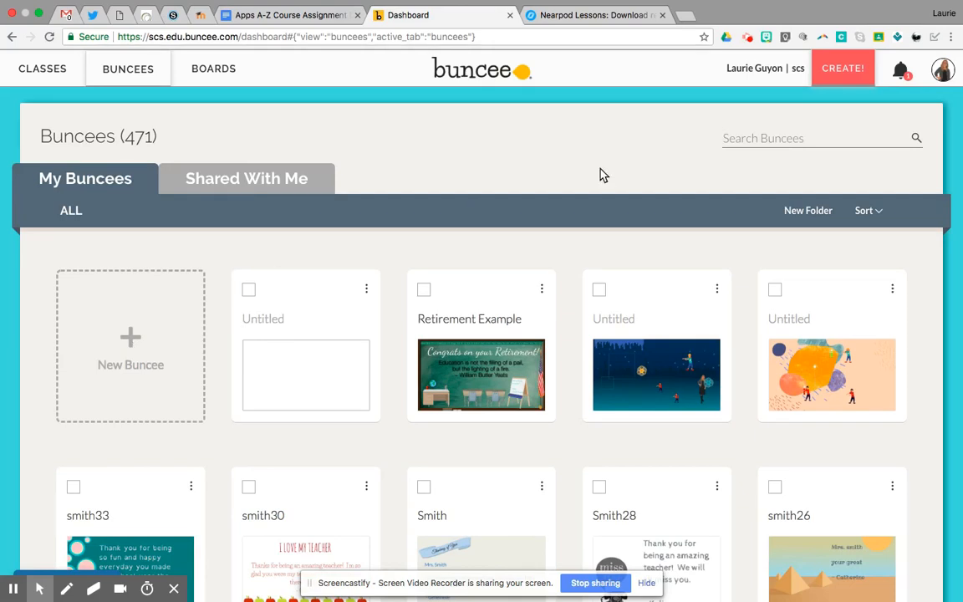
# Create a new Buncee and title it "Nearpod Lesson Slides".
pyautogui.click(845, 73)
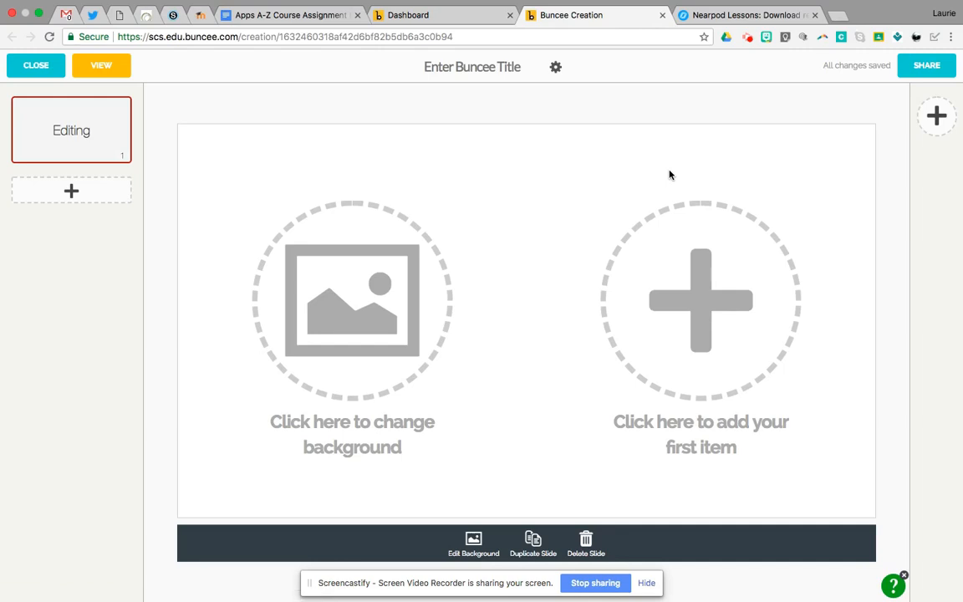
pyautogui.click(500, 67)
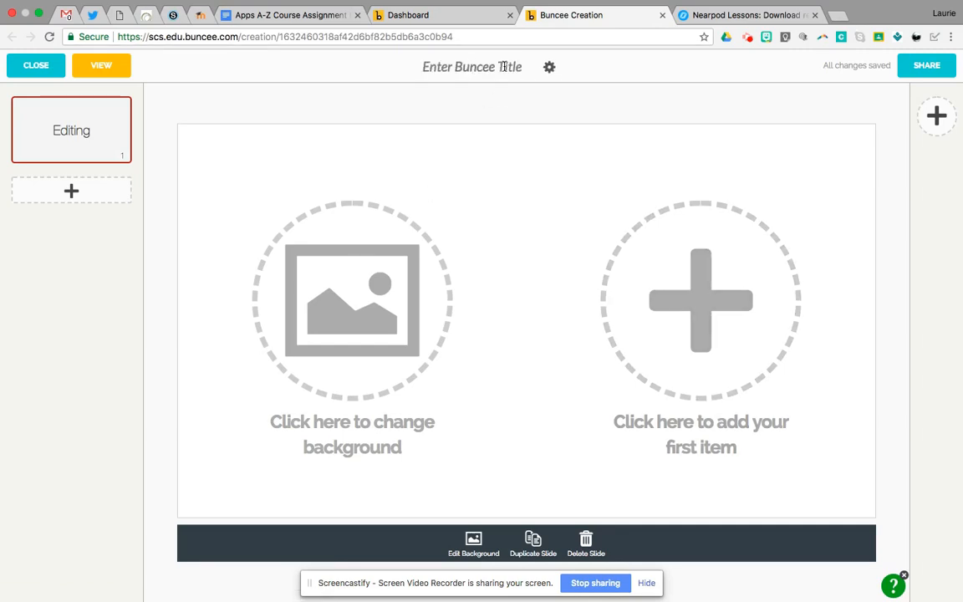
pyautogui.write('Nearpod')
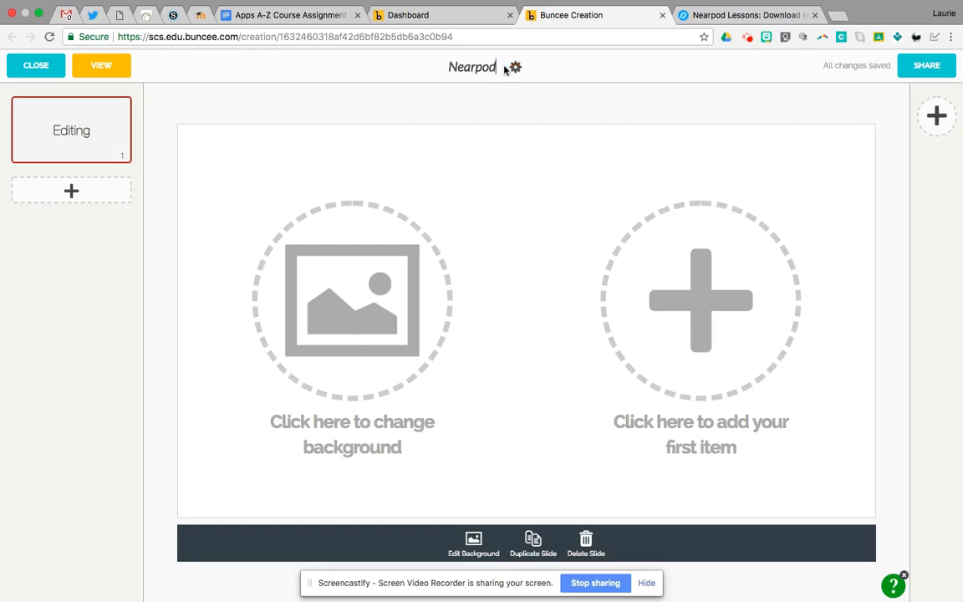
pyautogui.write(' Lesson Sli')
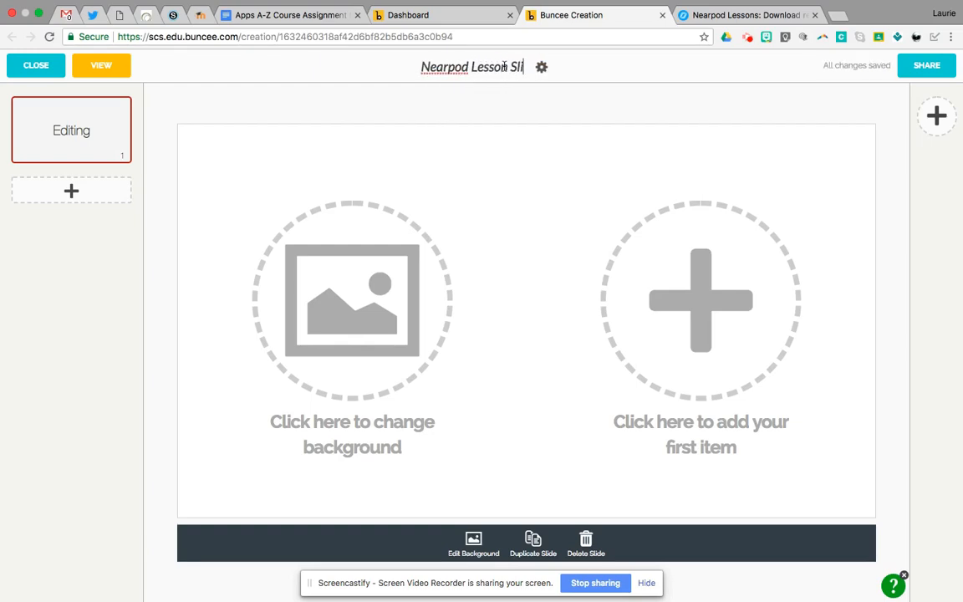
pyautogui.write('des')
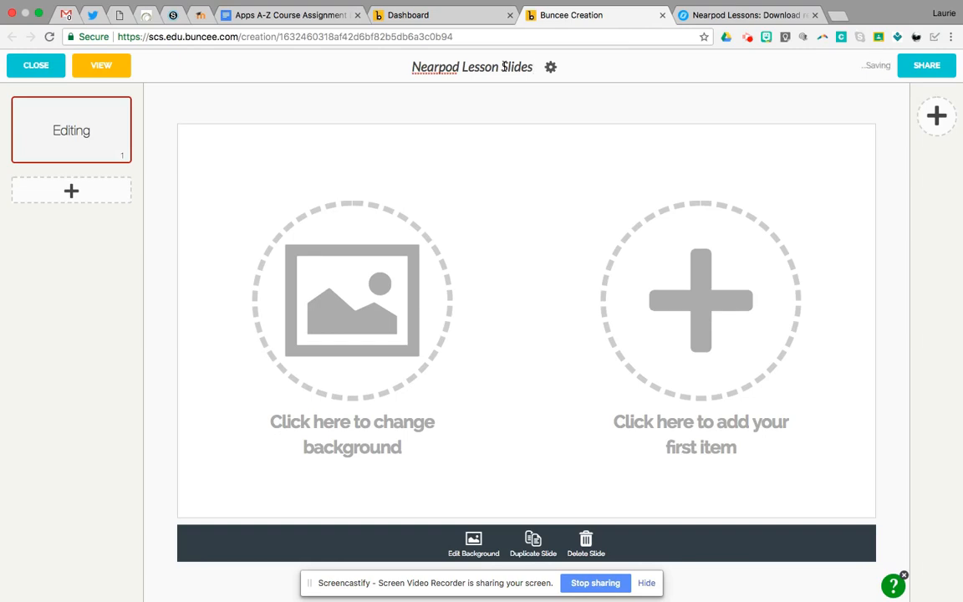
# Browse the slide background library, including the Newly Added, Design, Fun, Outdoors and Rubrics categories.
pyautogui.click(364, 326)
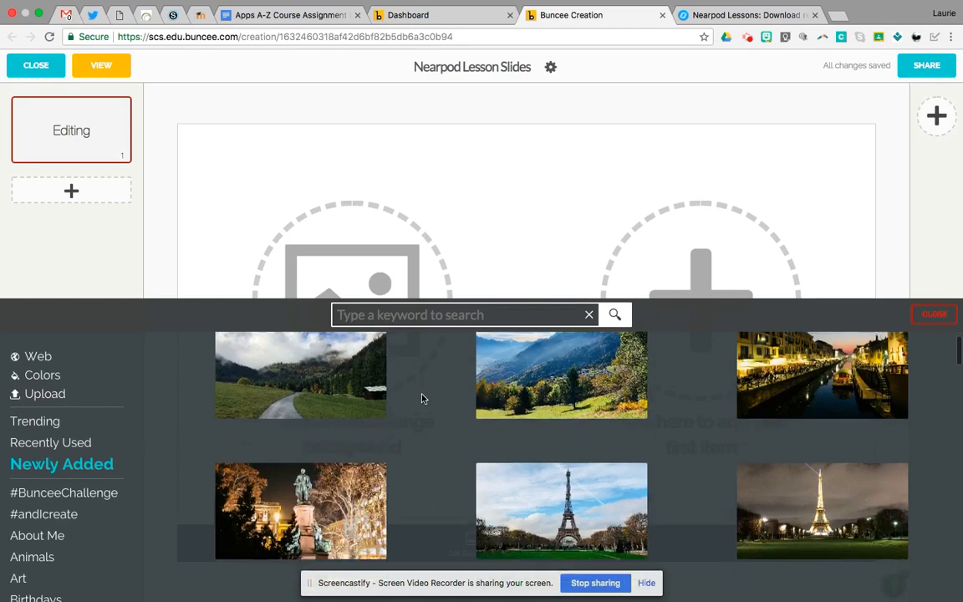
pyautogui.scroll(-2, 422, 399)
pyautogui.scroll(-4, 423, 398)
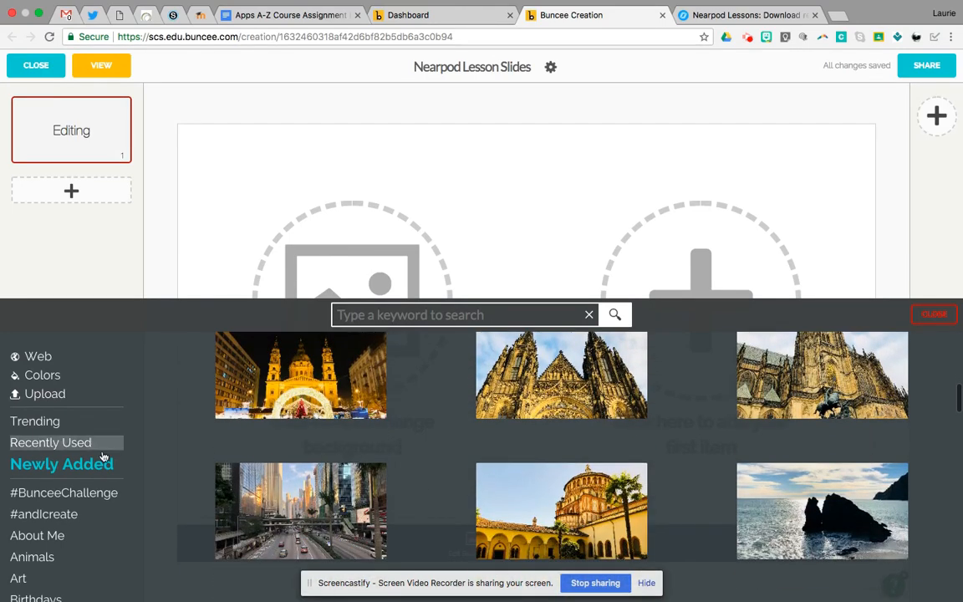
pyautogui.scroll(-3, 71, 498)
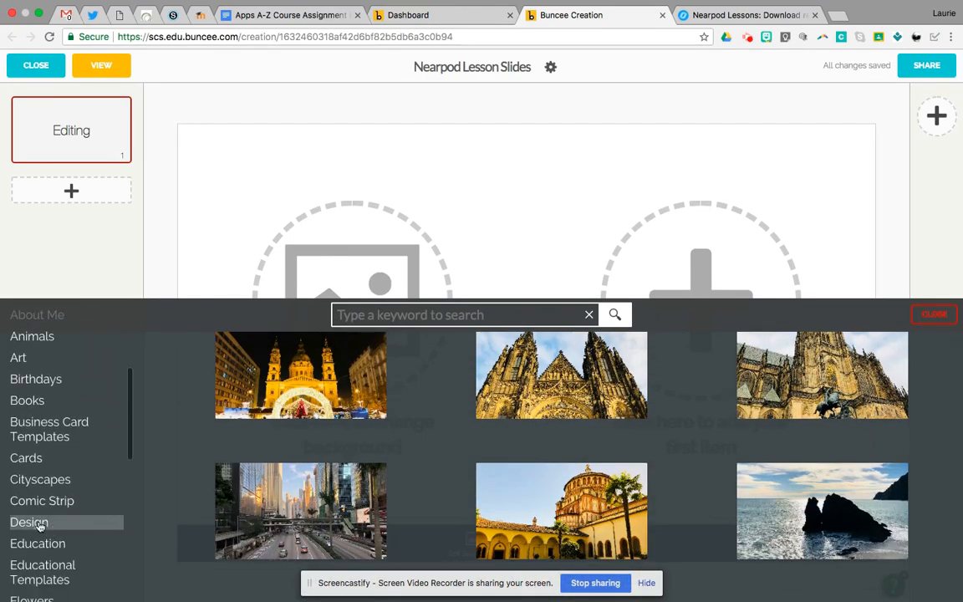
pyautogui.click(40, 524)
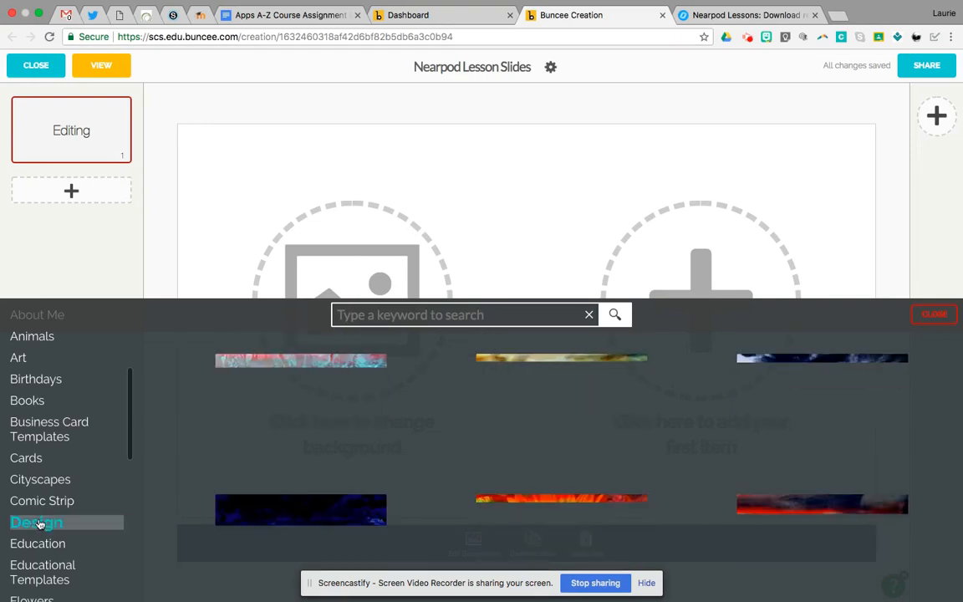
pyautogui.scroll(-2, 40, 524)
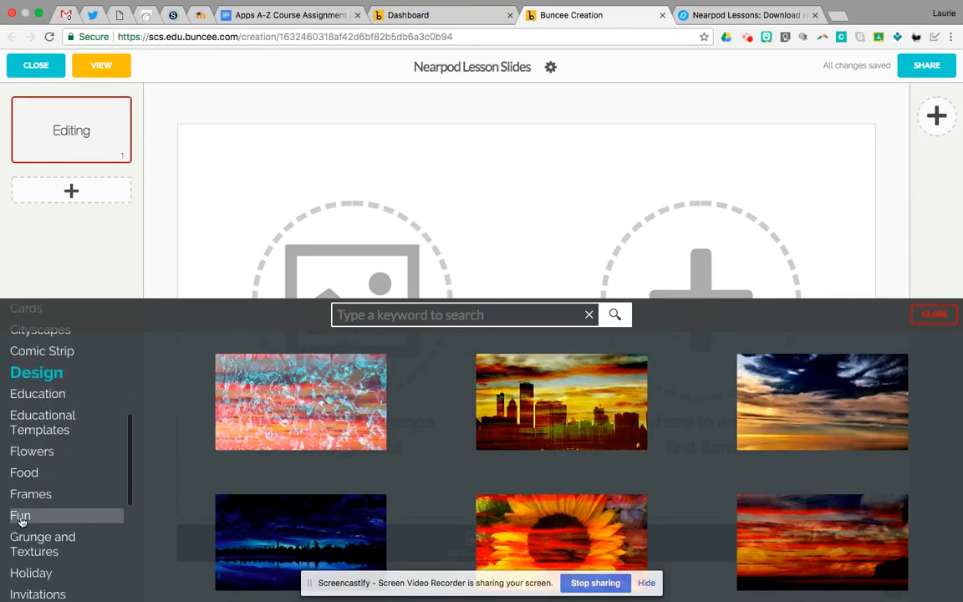
pyautogui.click(21, 517)
pyautogui.scroll(-2, 21, 520)
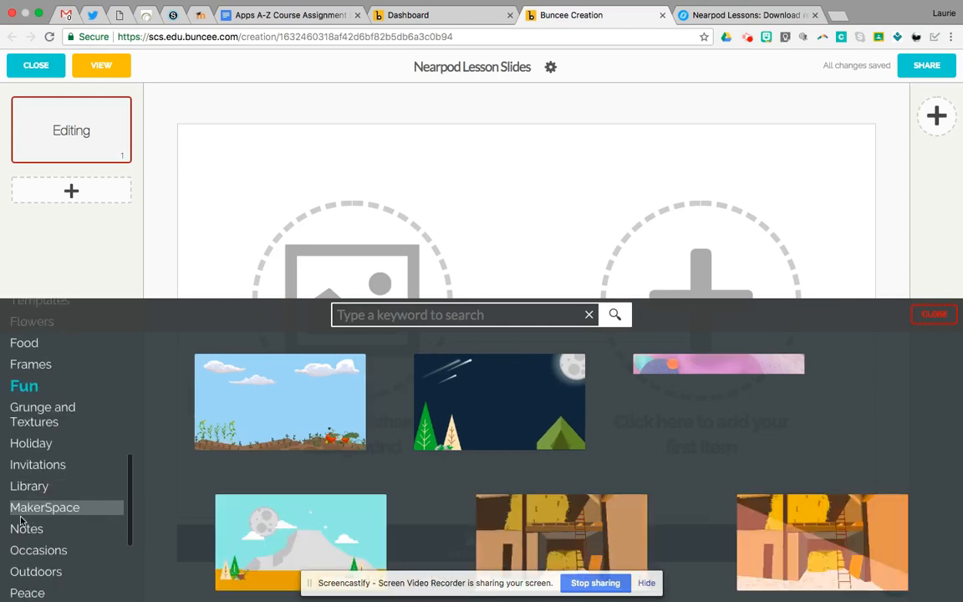
pyautogui.scroll(-1, 22, 521)
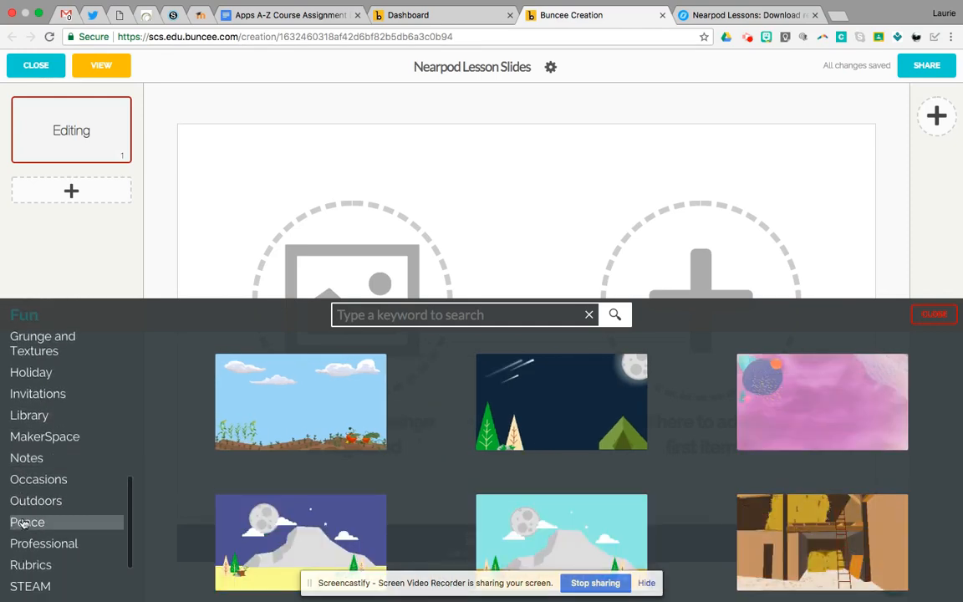
pyautogui.click(30, 501)
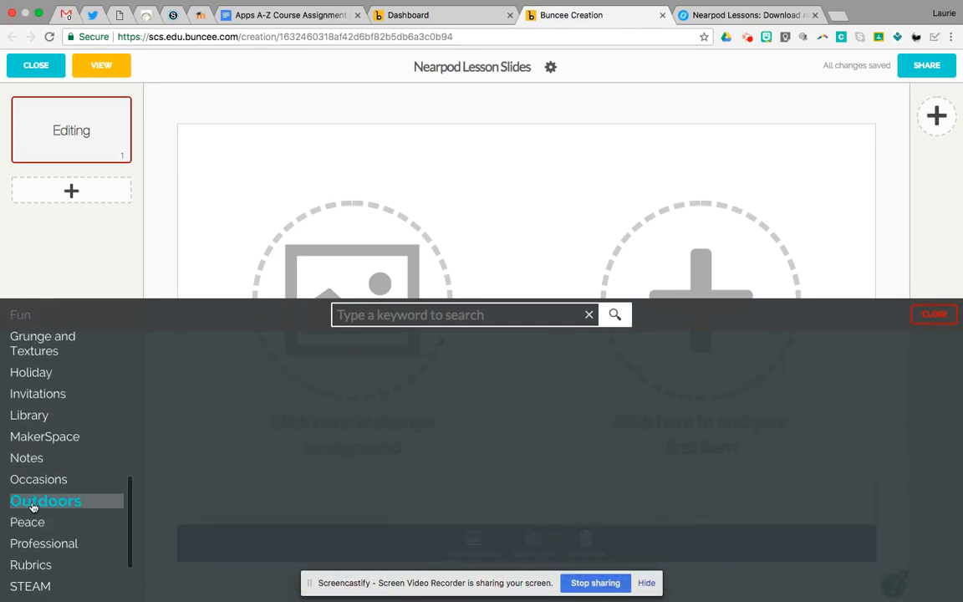
pyautogui.scroll(-1, 33, 507)
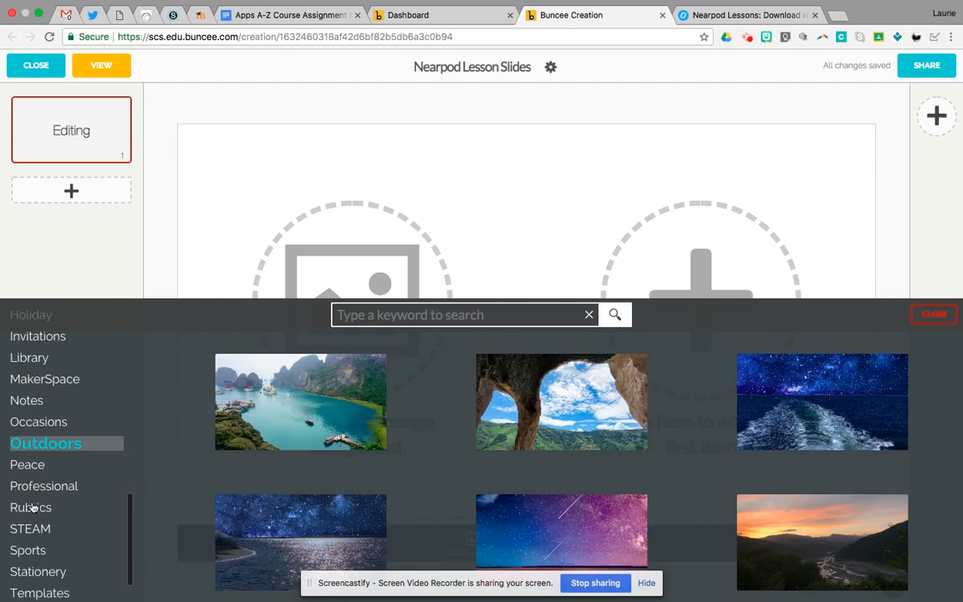
pyautogui.scroll(-1, 32, 507)
pyautogui.click(35, 475)
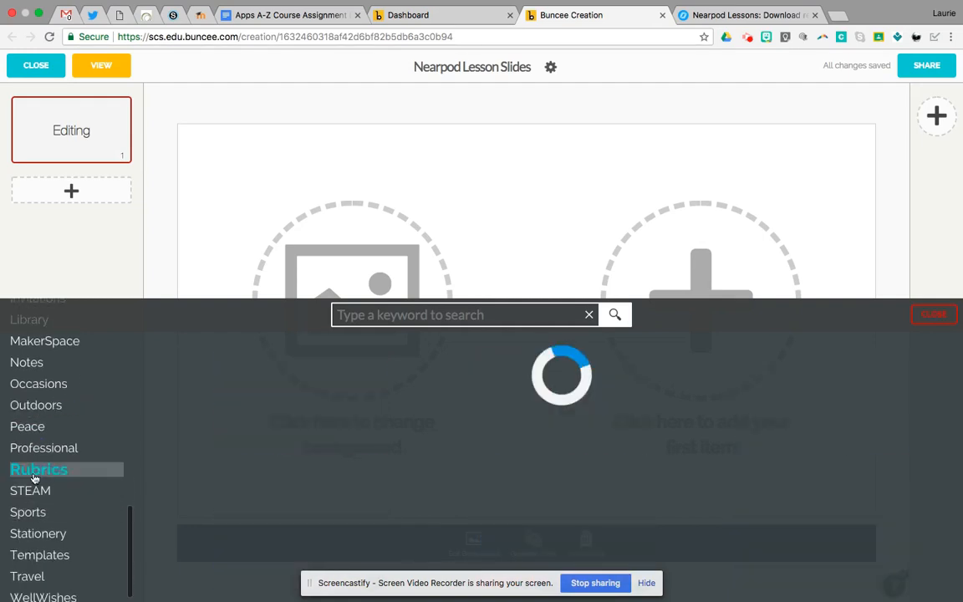
pyautogui.scroll(-1, 35, 479)
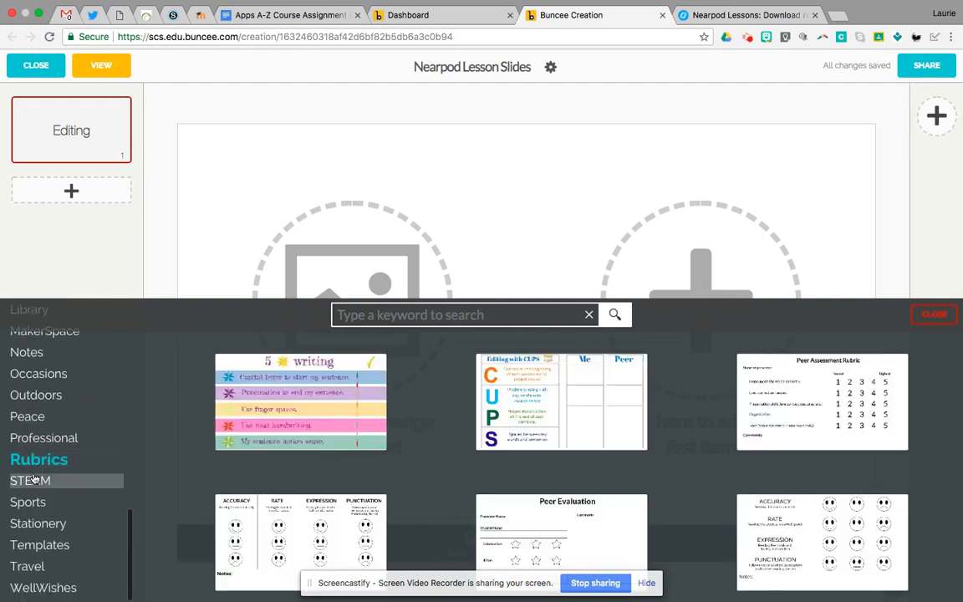
# Apply the Stationery background with the colorful curving school of fish to this slide only.
pyautogui.click(39, 525)
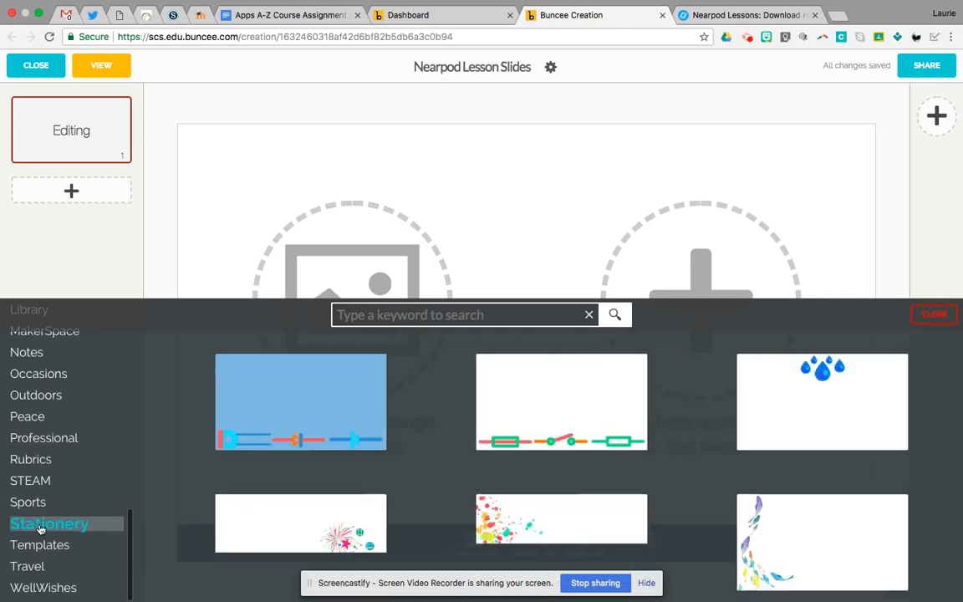
pyautogui.click(776, 532)
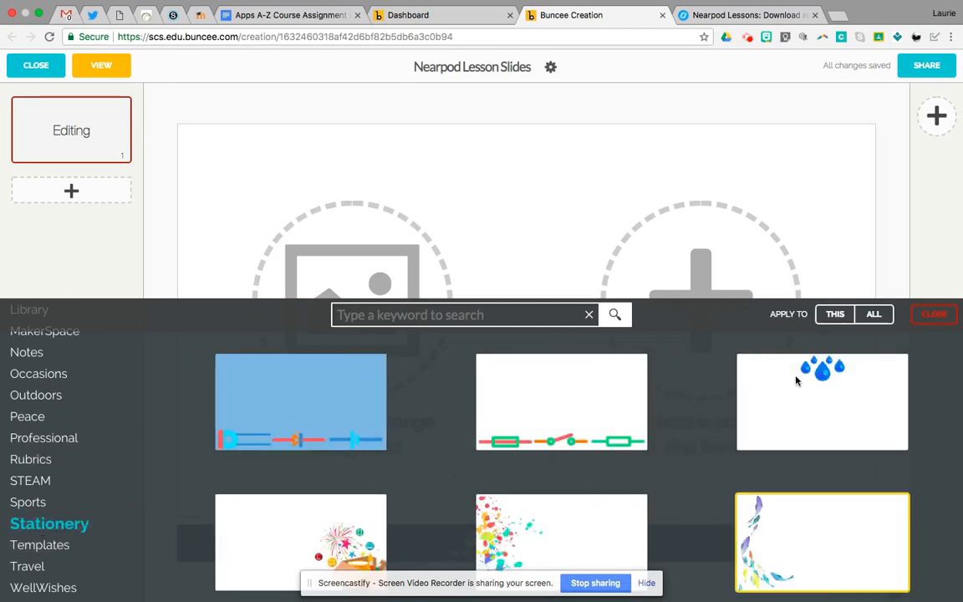
pyautogui.click(836, 316)
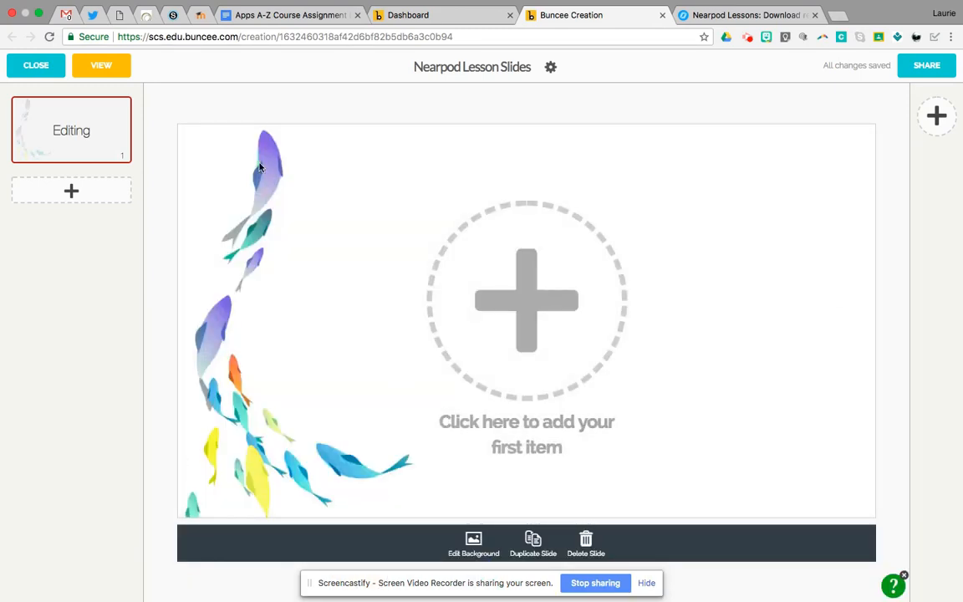
# Search the Buncee Sticker collection for "fish".
pyautogui.click(530, 306)
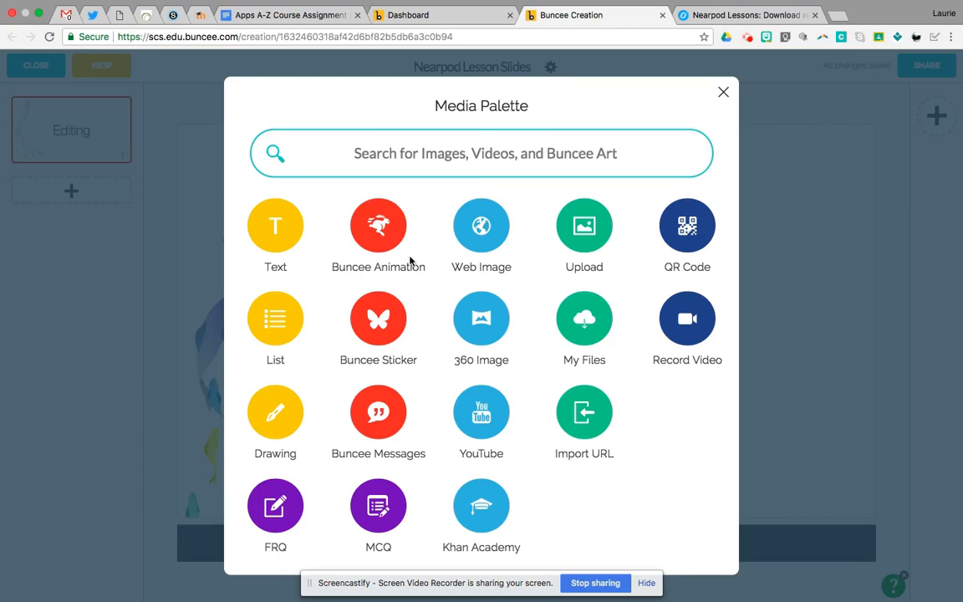
pyautogui.click(378, 325)
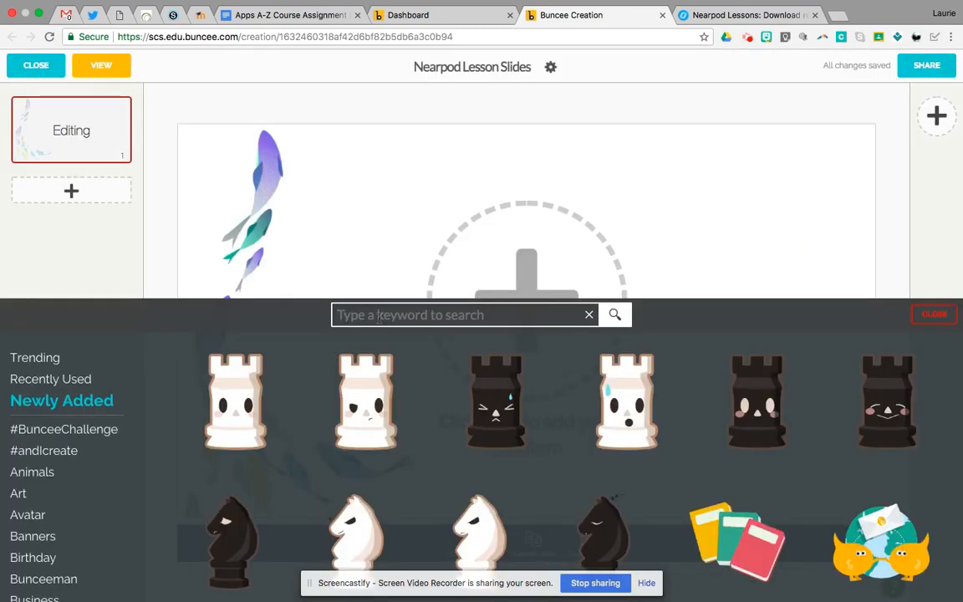
pyautogui.write('fish')
pyautogui.press('Return')
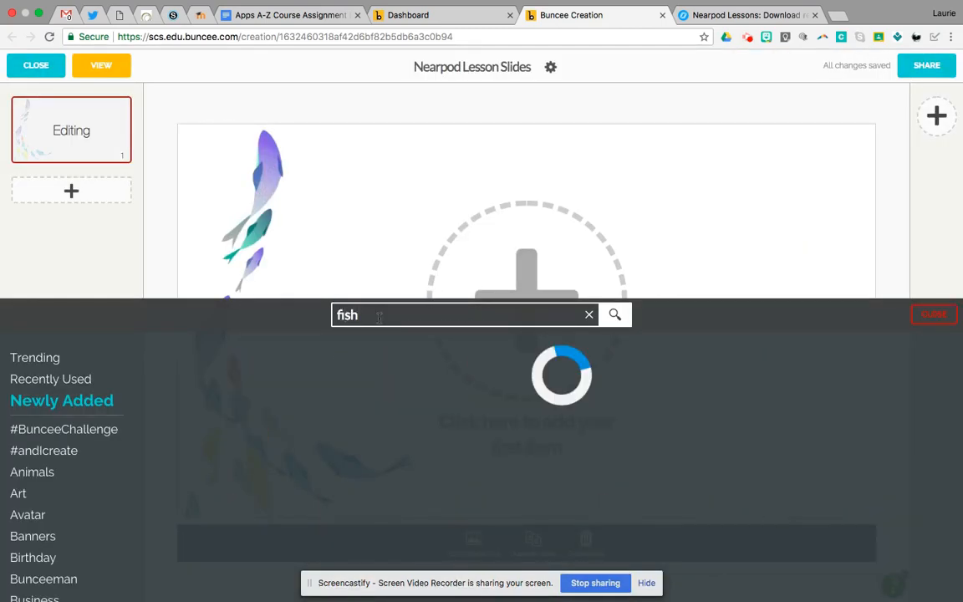
# Add the school of fish, green starfish, orange starfish, single purple fish and magenta ray stickers to the slide.
pyautogui.click(359, 363)
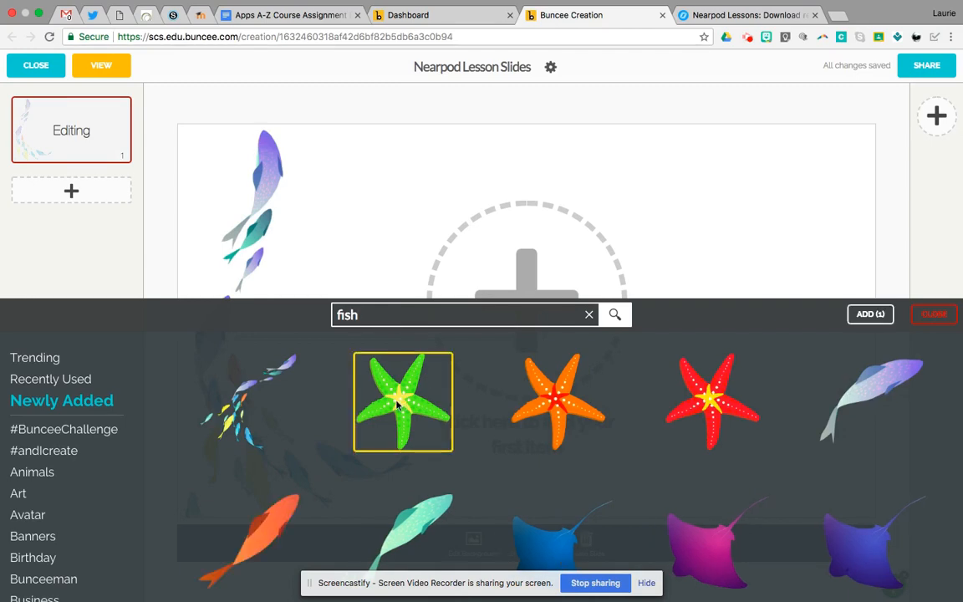
pyautogui.click(226, 368)
pyautogui.click(565, 415)
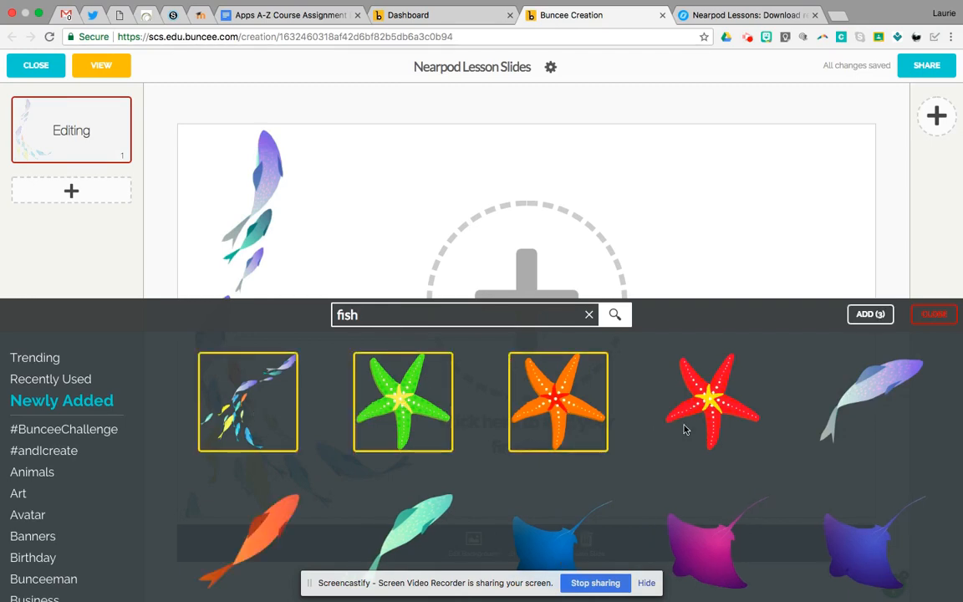
pyautogui.click(751, 370)
pyautogui.click(691, 550)
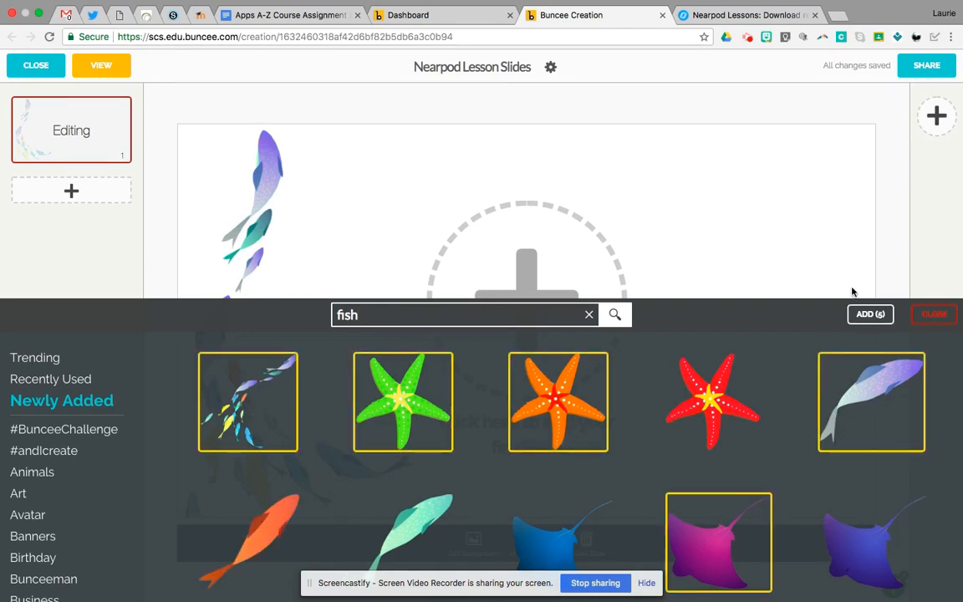
pyautogui.scroll(-2, 555, 485)
pyautogui.scroll(-3, 552, 486)
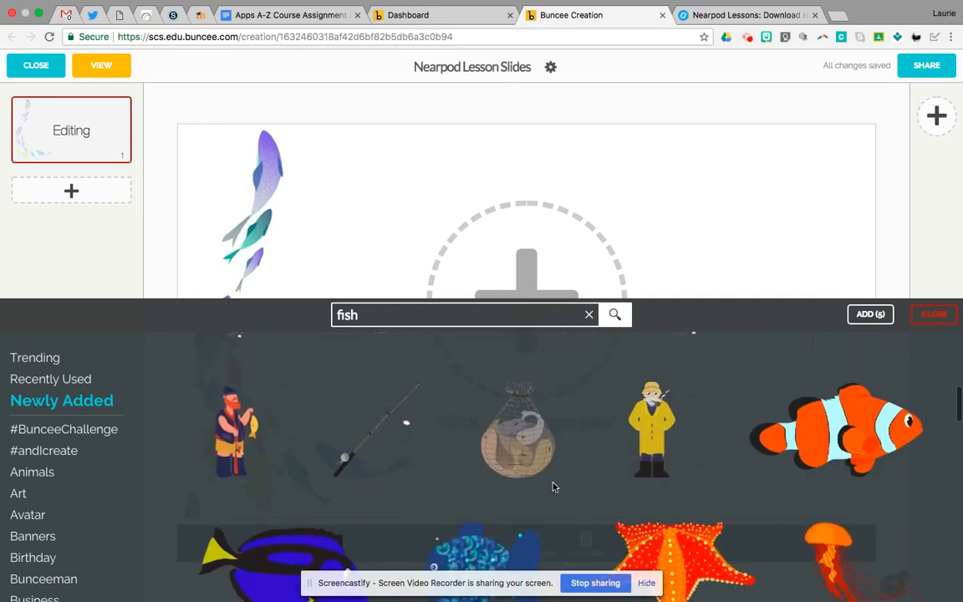
pyautogui.scroll(2, 552, 486)
pyautogui.scroll(2, 553, 486)
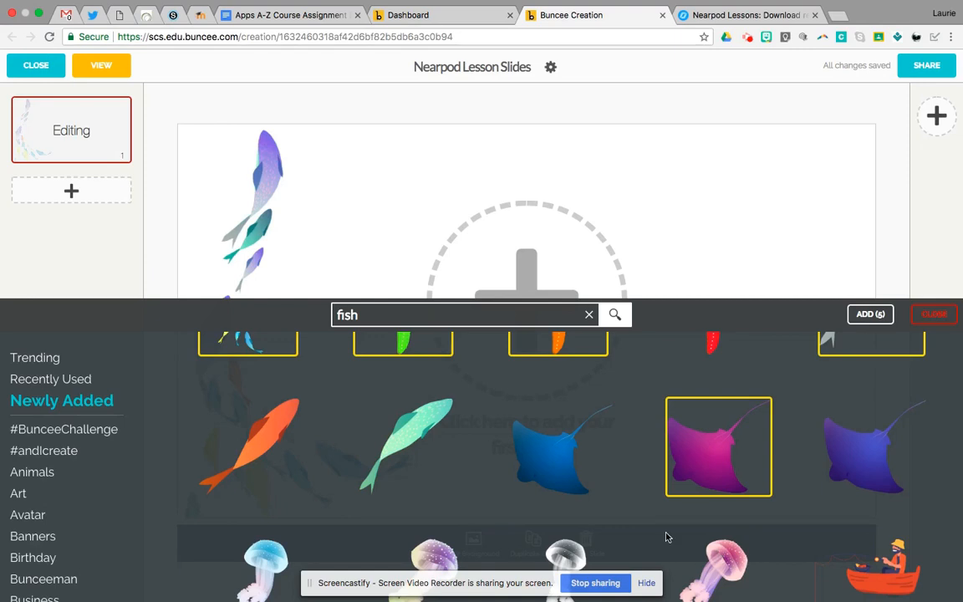
pyautogui.scroll(2, 667, 535)
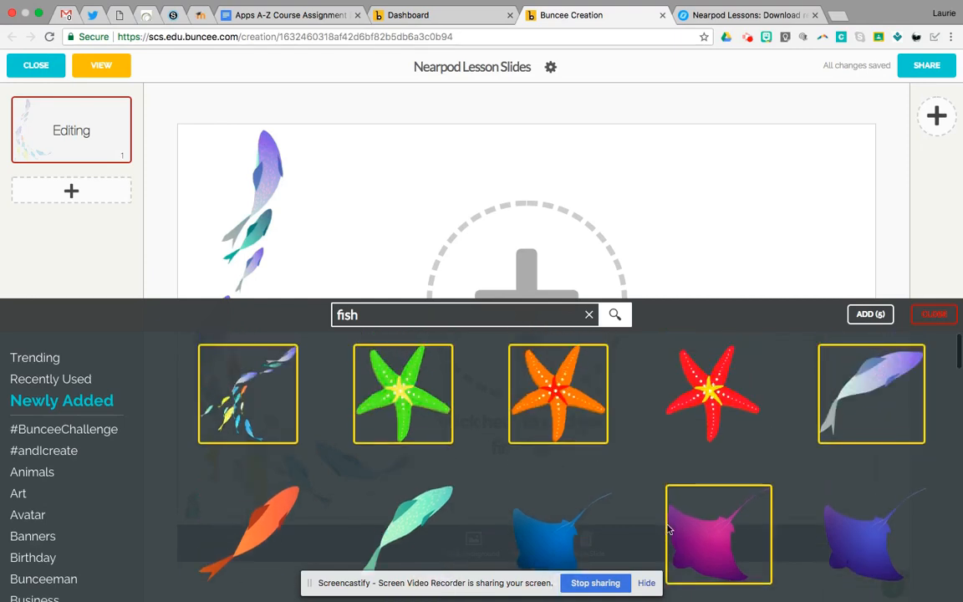
pyautogui.click(871, 315)
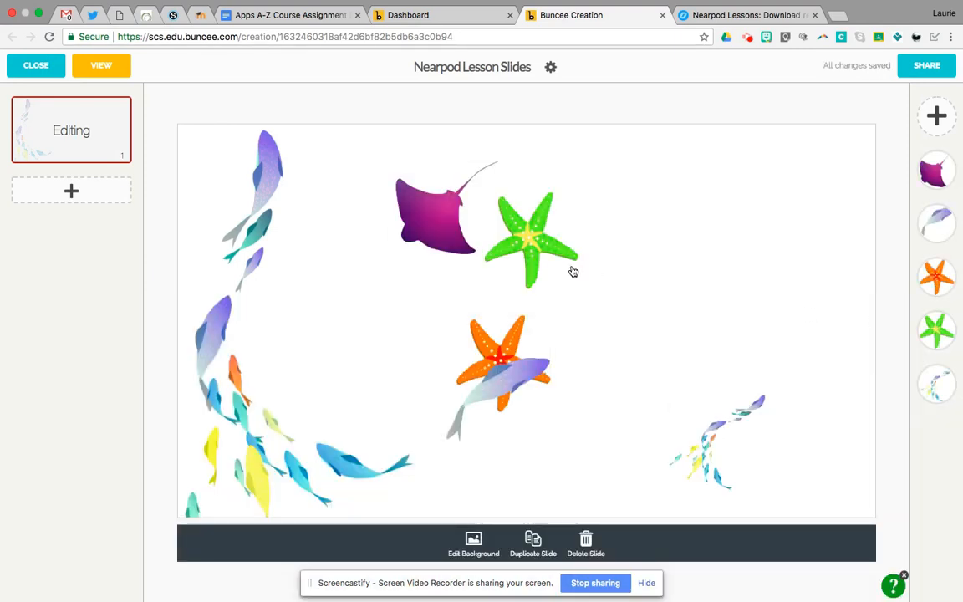
# Move the green starfish to the slide's upper-right corner and the magenta ray next to the background's fish border.
pyautogui.moveTo(573, 271); pyautogui.dragTo(836, 226)
pyautogui.moveTo(442, 225); pyautogui.dragTo(350, 354)
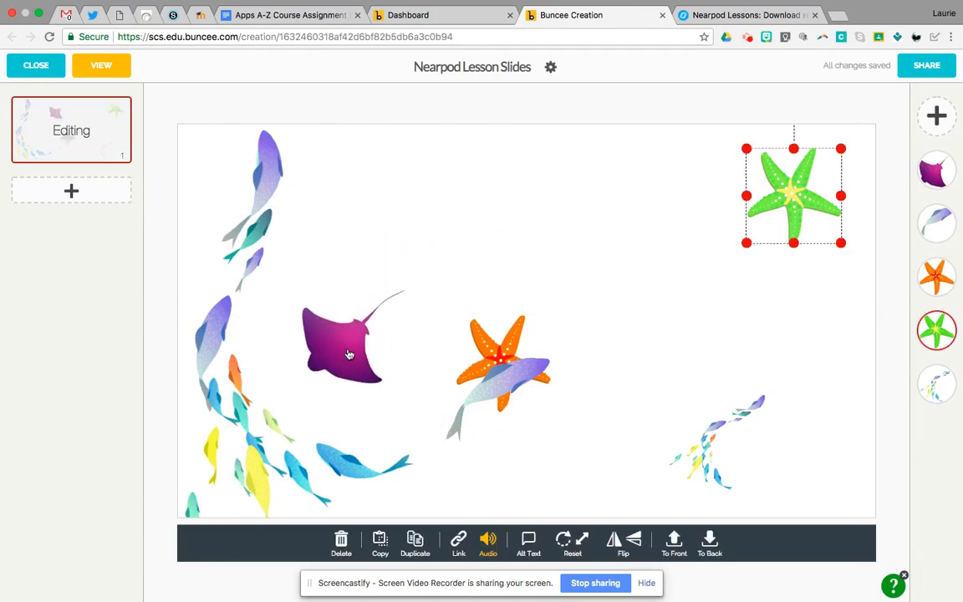
# Move the school of fish sticker slightly up toward the slide's right edge and enlarge it by about half.
pyautogui.click(722, 434)
pyautogui.moveTo(722, 434); pyautogui.dragTo(753, 396)
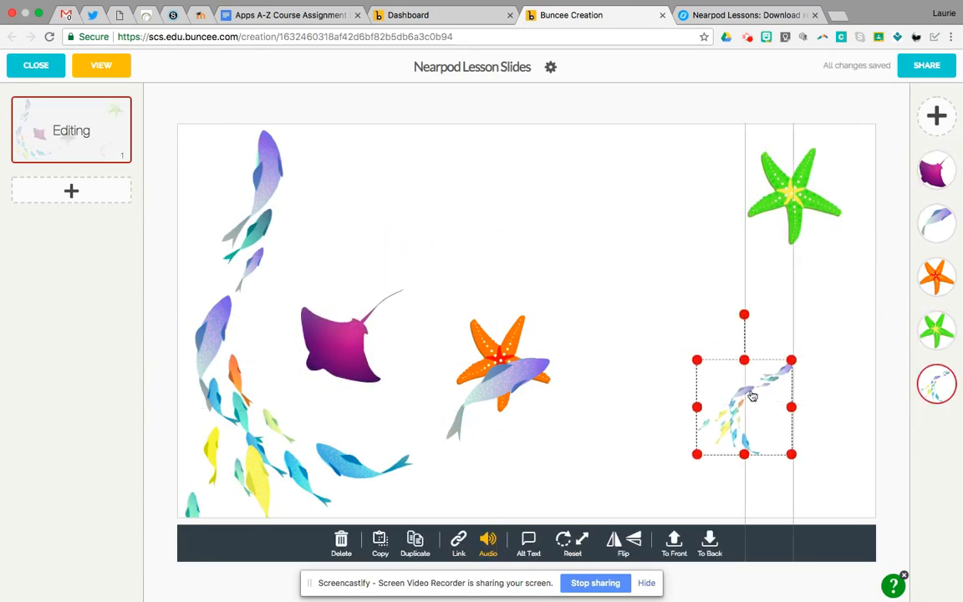
pyautogui.moveTo(697, 360); pyautogui.dragTo(659, 302)
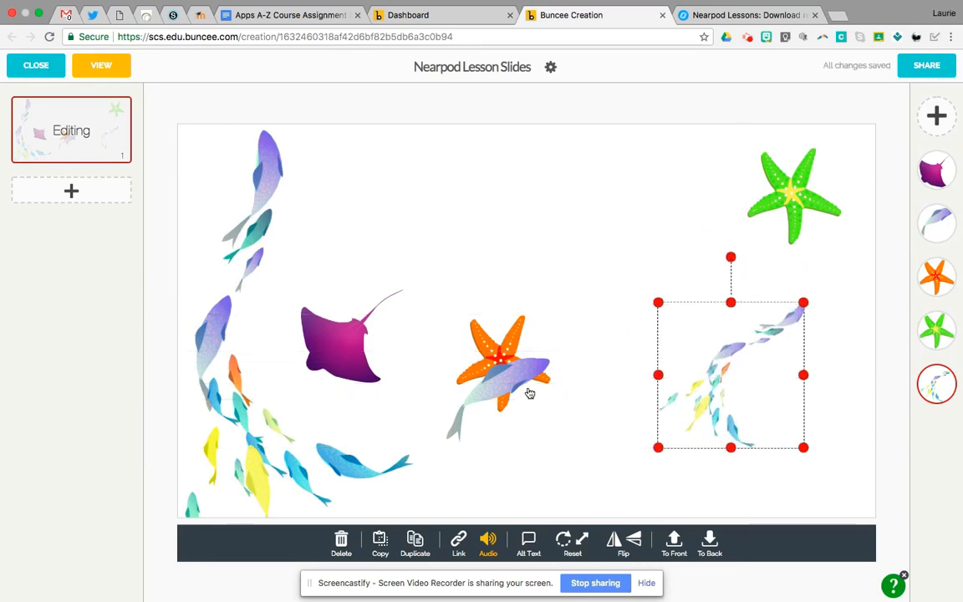
# Separate the purple fish from the orange starfish, placing the starfish to its right, and rotate the fish to face left.
pyautogui.moveTo(529, 393); pyautogui.dragTo(497, 468)
pyautogui.moveTo(465, 325); pyautogui.dragTo(549, 370)
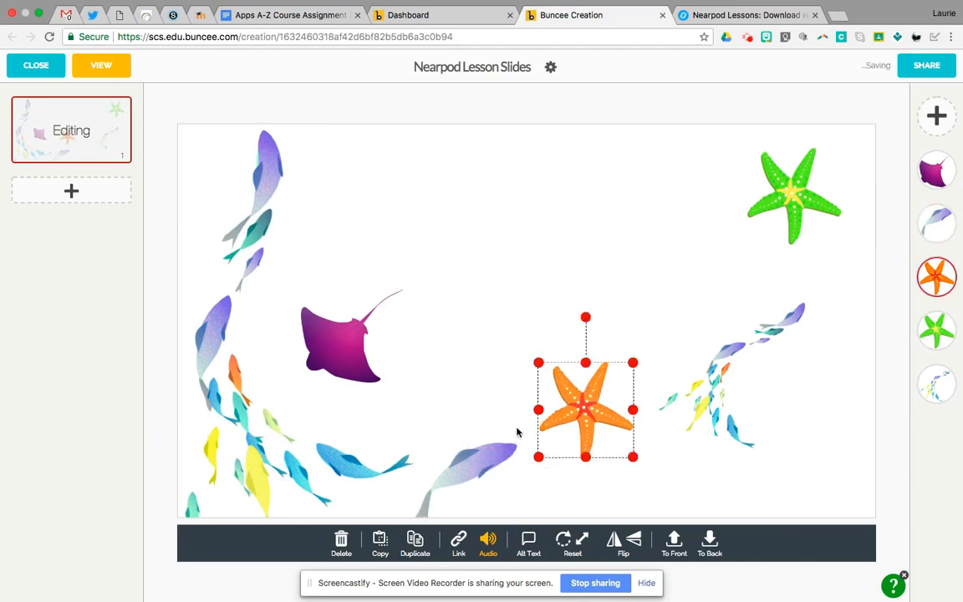
pyautogui.moveTo(468, 468); pyautogui.dragTo(468, 397)
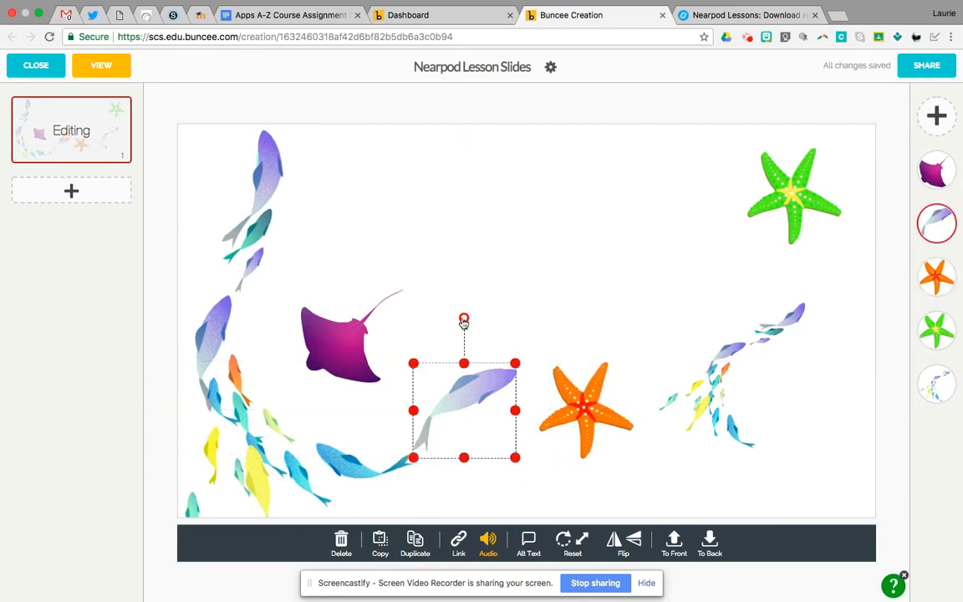
pyautogui.moveTo(464, 323); pyautogui.dragTo(428, 494)
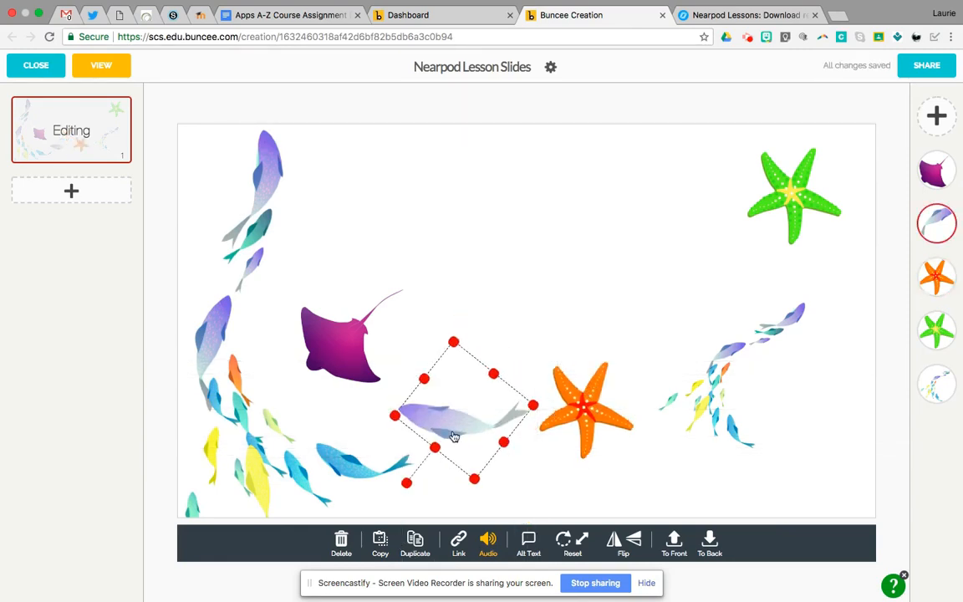
# Move the single purple fish sticker away from the orange starfish to just below the magenta ray.
pyautogui.moveTo(454, 436); pyautogui.dragTo(401, 442)
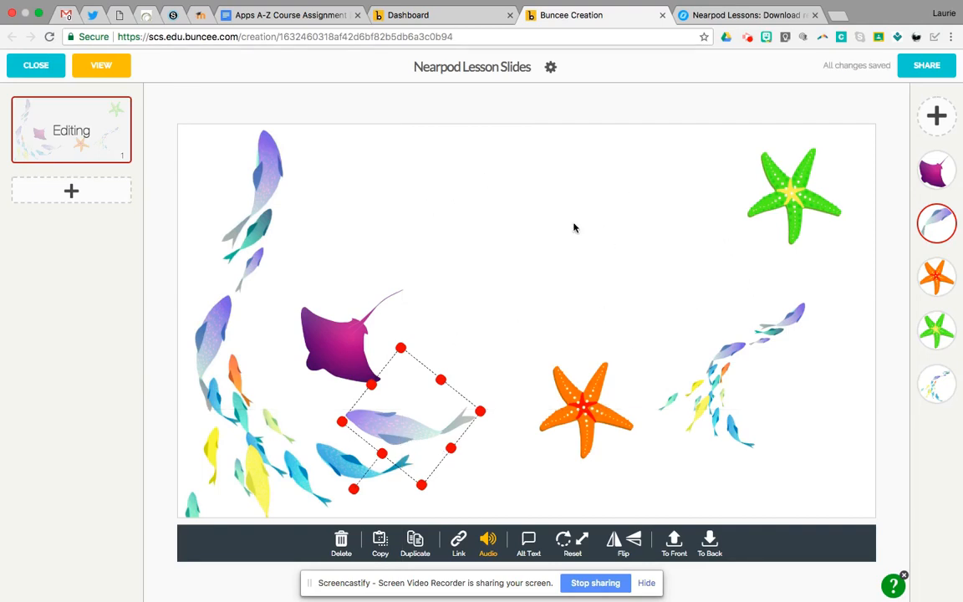
# Add a text box to the slide with the Mountains of Christmas font in dark blue.
pyautogui.click(936, 117)
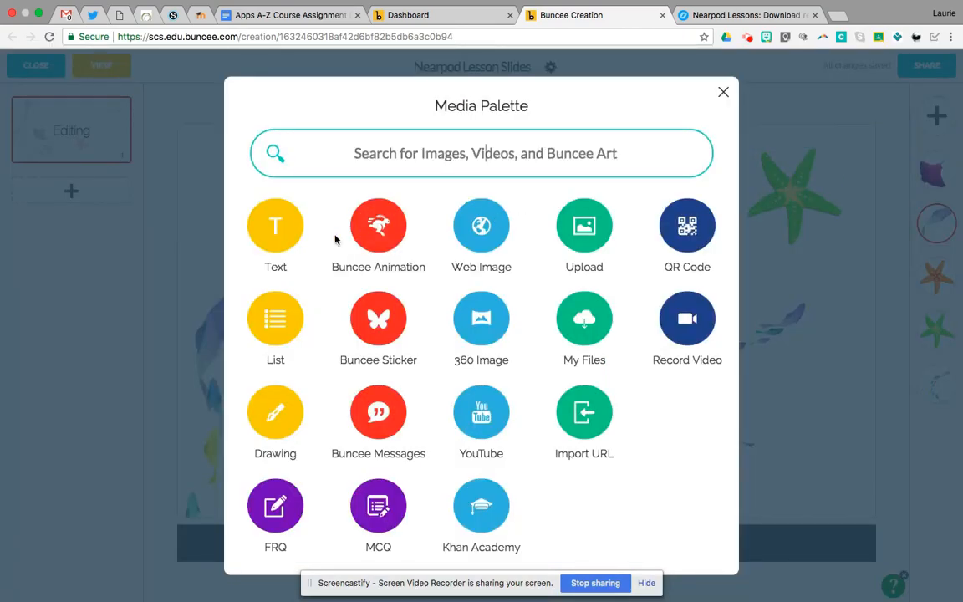
pyautogui.click(277, 224)
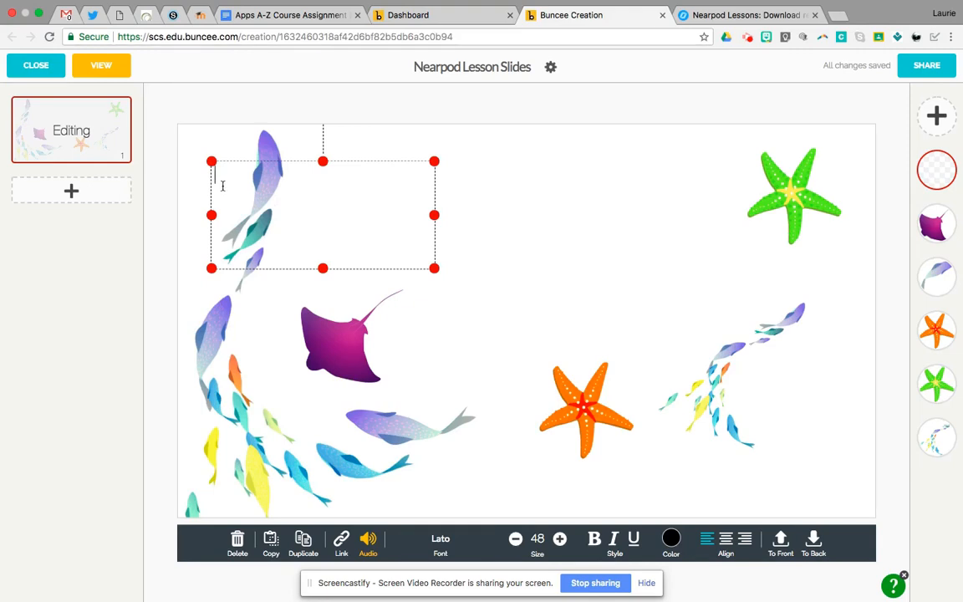
pyautogui.click(441, 545)
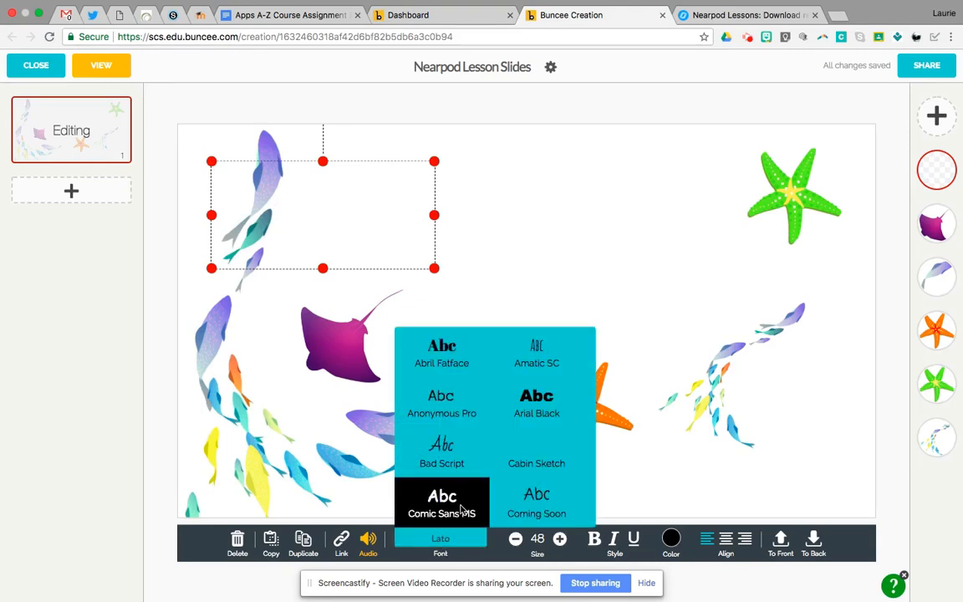
pyautogui.scroll(-5, 456, 506)
pyautogui.scroll(-3, 460, 506)
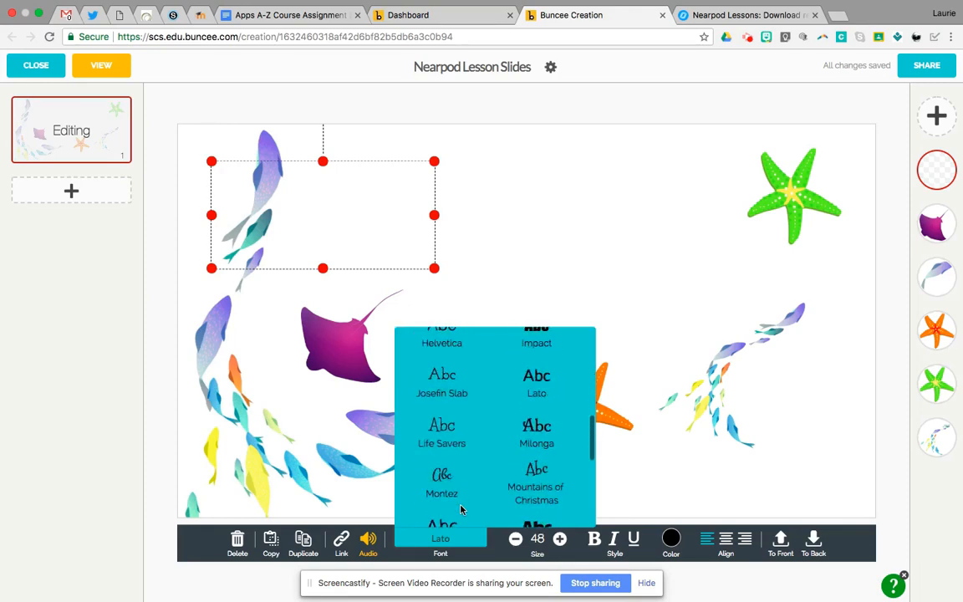
pyautogui.click(542, 427)
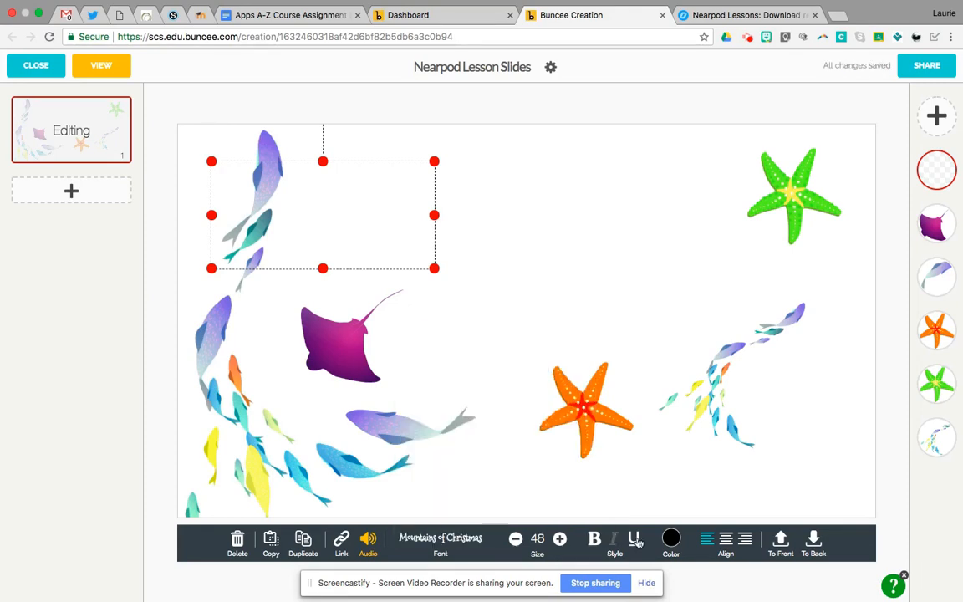
pyautogui.click(671, 541)
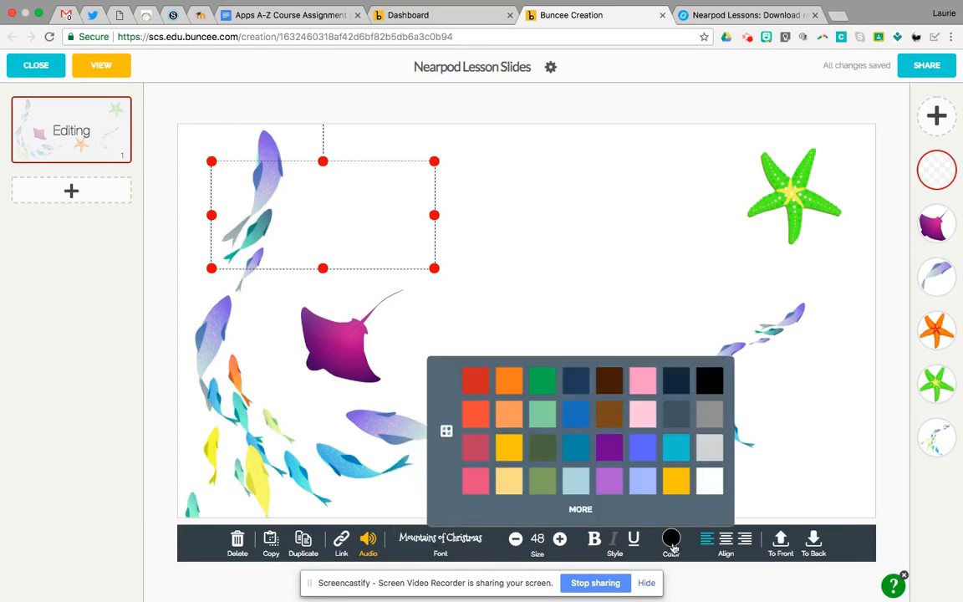
pyautogui.click(577, 385)
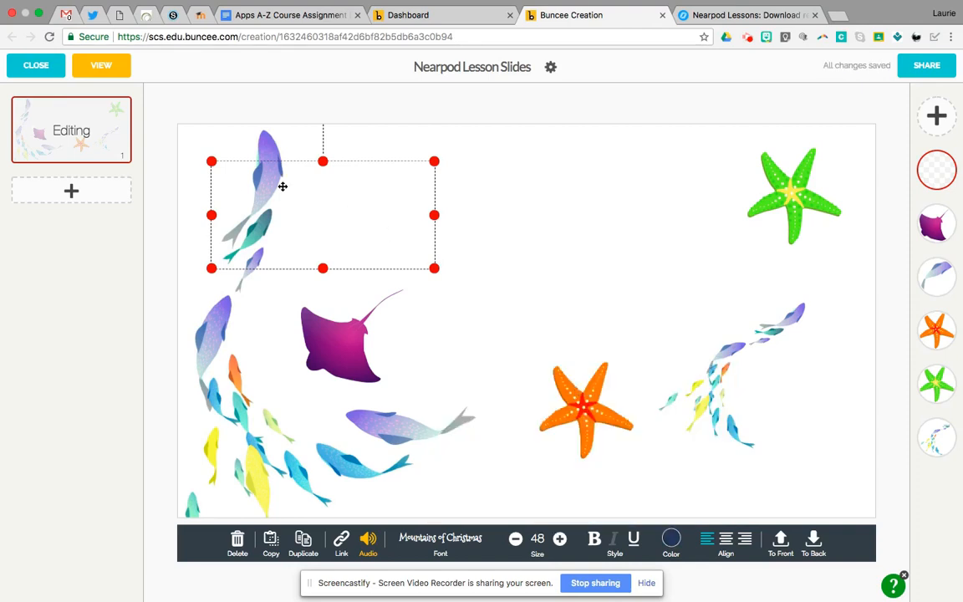
# Enter "Nearpod Lesson - Fish" in the text box and shorten it to "Fish".
pyautogui.write('N')
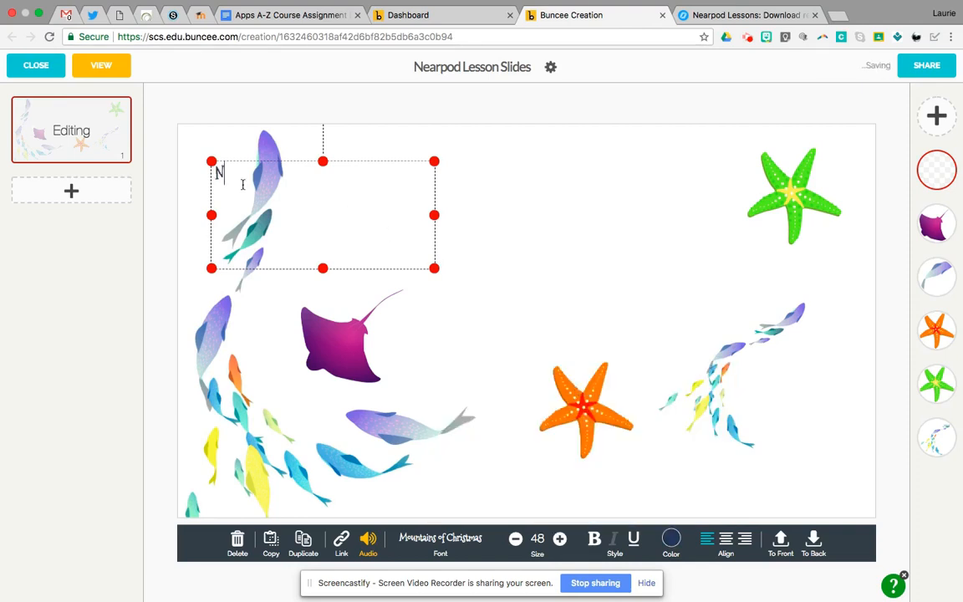
pyautogui.write('earpod Lesson')
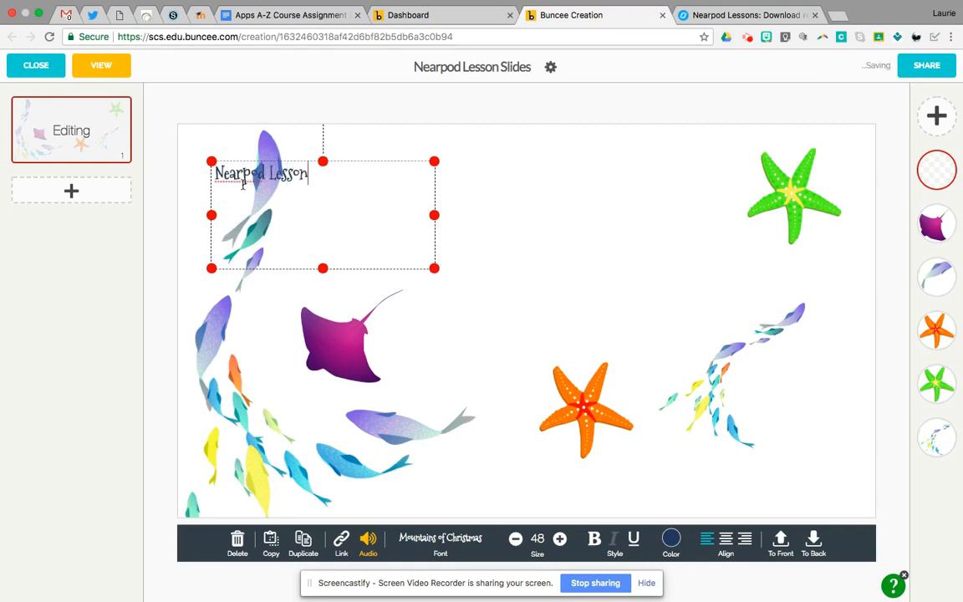
pyautogui.write(' - Fish')
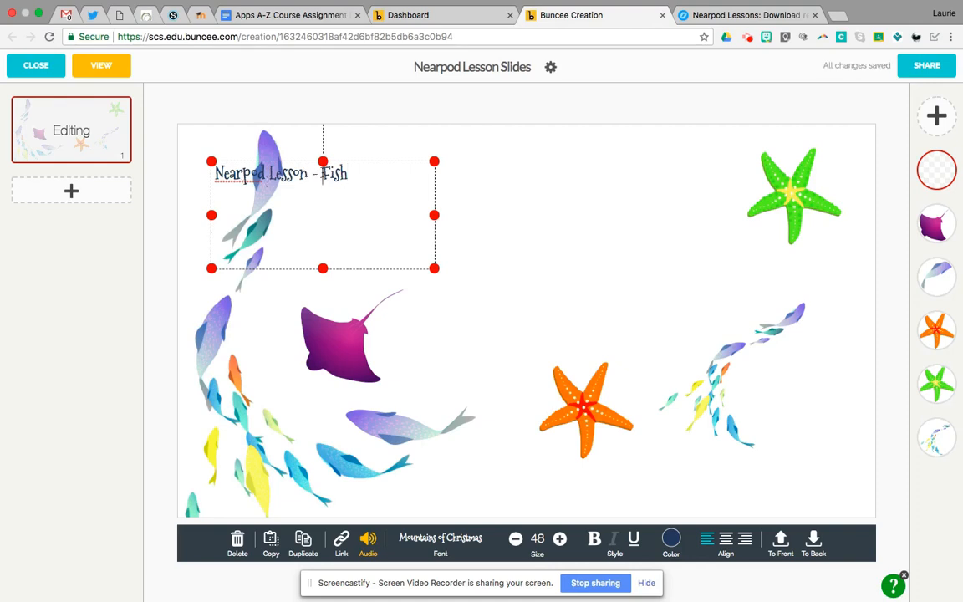
pyautogui.moveTo(322, 175); pyautogui.dragTo(205, 173)
pyautogui.press('BackSpace')
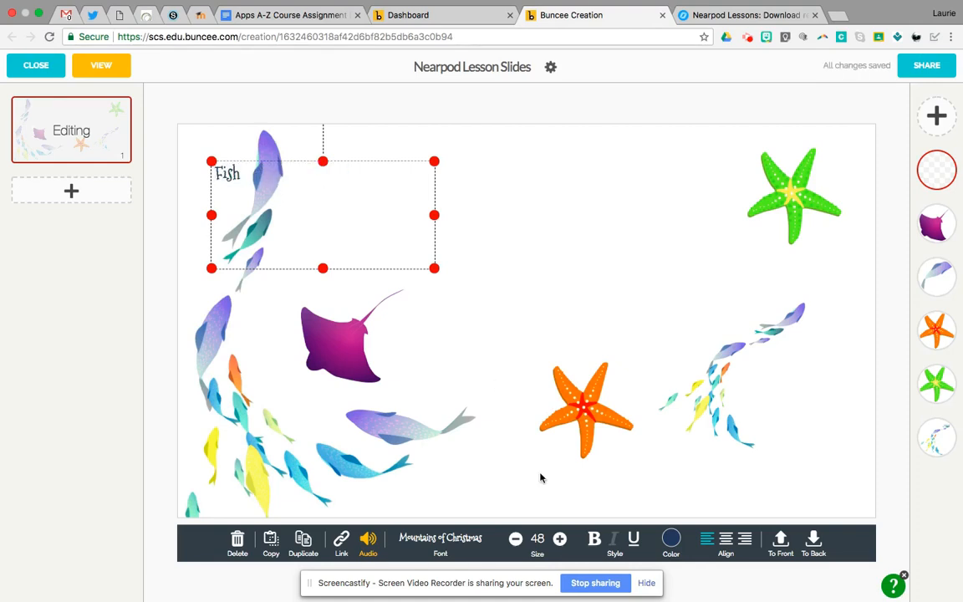
# Increase the "Fish" text size to 106.
pyautogui.click(560, 540)
pyautogui.click(559, 540)
pyautogui.click(559, 540)
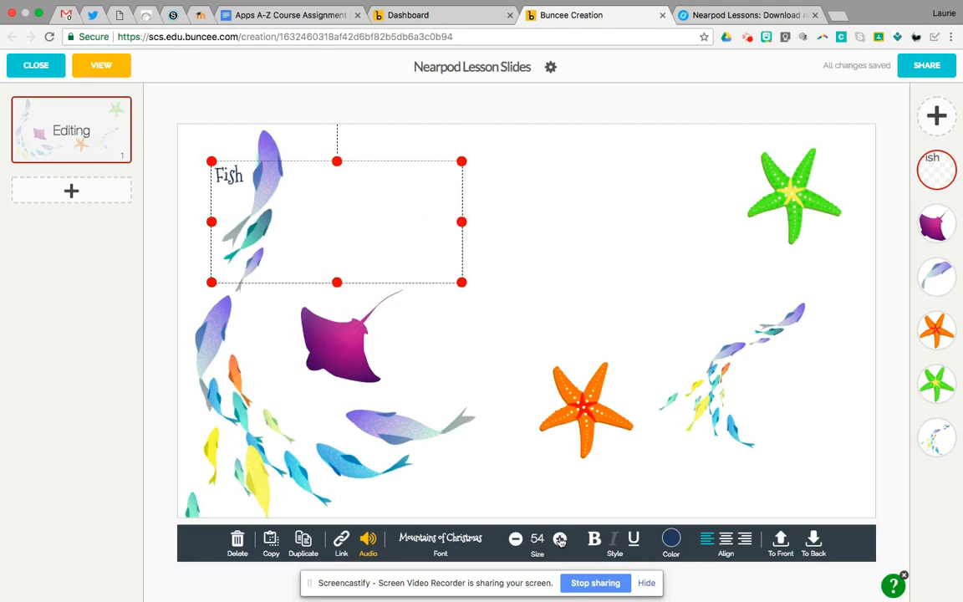
pyautogui.click(560, 540)
pyautogui.click(559, 539)
pyautogui.click(559, 539)
pyautogui.click(559, 539)
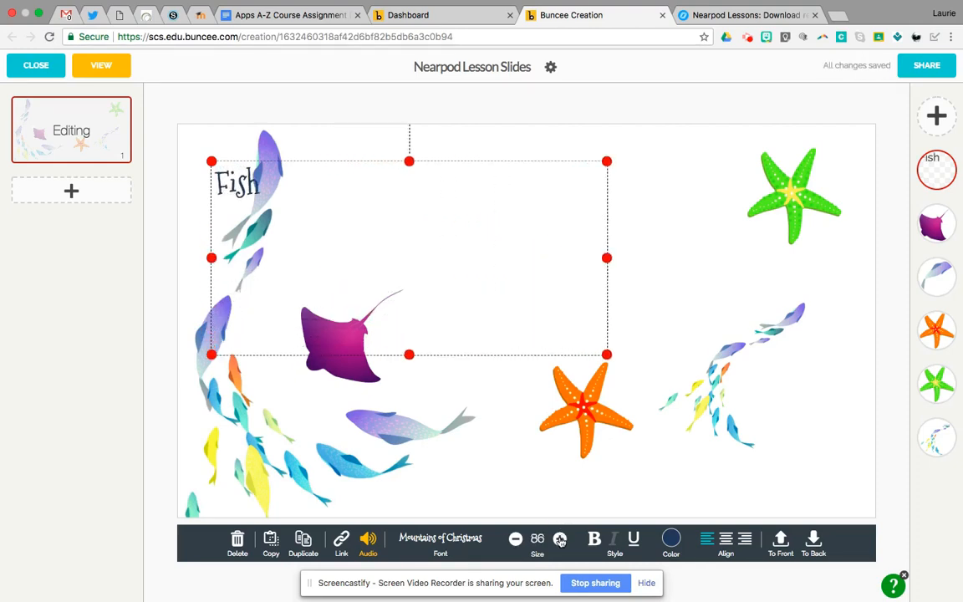
pyautogui.click(559, 539)
pyautogui.click(559, 539)
pyautogui.click(559, 540)
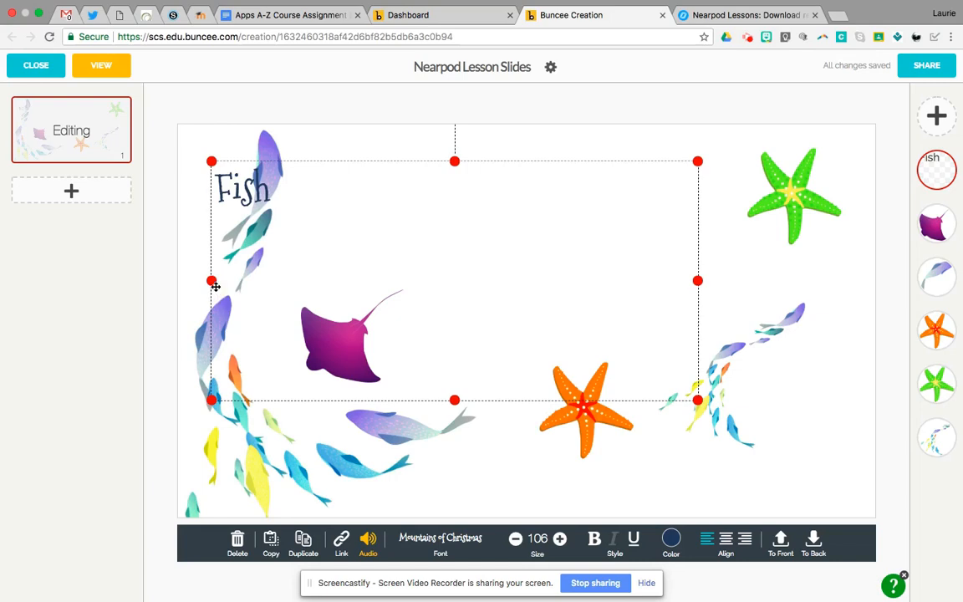
# Reshape the "Fish" text box into a shallow band across nearly the whole slide width and center its text.
pyautogui.moveTo(215, 287); pyautogui.dragTo(368, 281)
pyautogui.moveTo(698, 281); pyautogui.dragTo(638, 281)
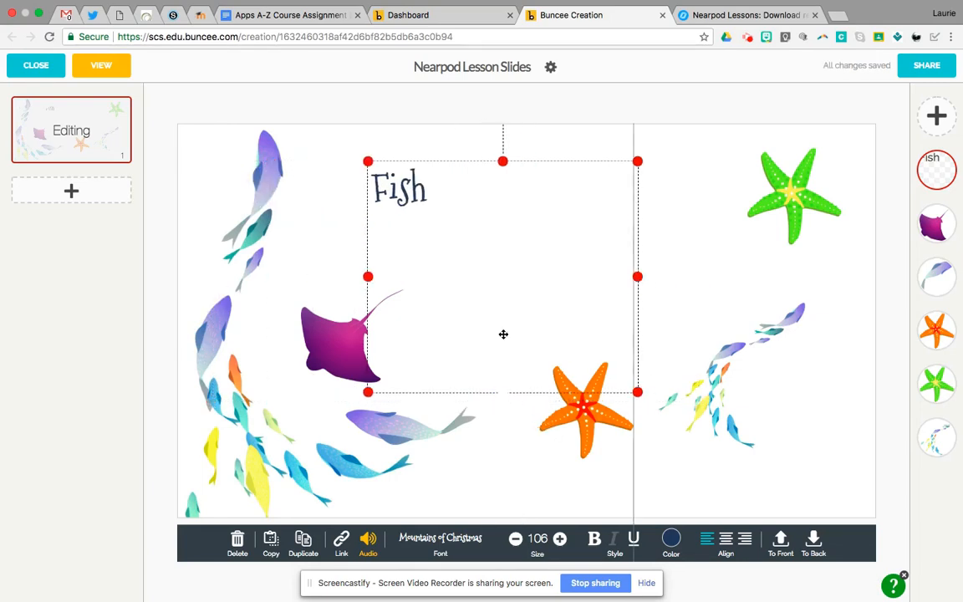
pyautogui.moveTo(504, 335); pyautogui.dragTo(504, 264)
pyautogui.moveTo(368, 211); pyautogui.dragTo(288, 214)
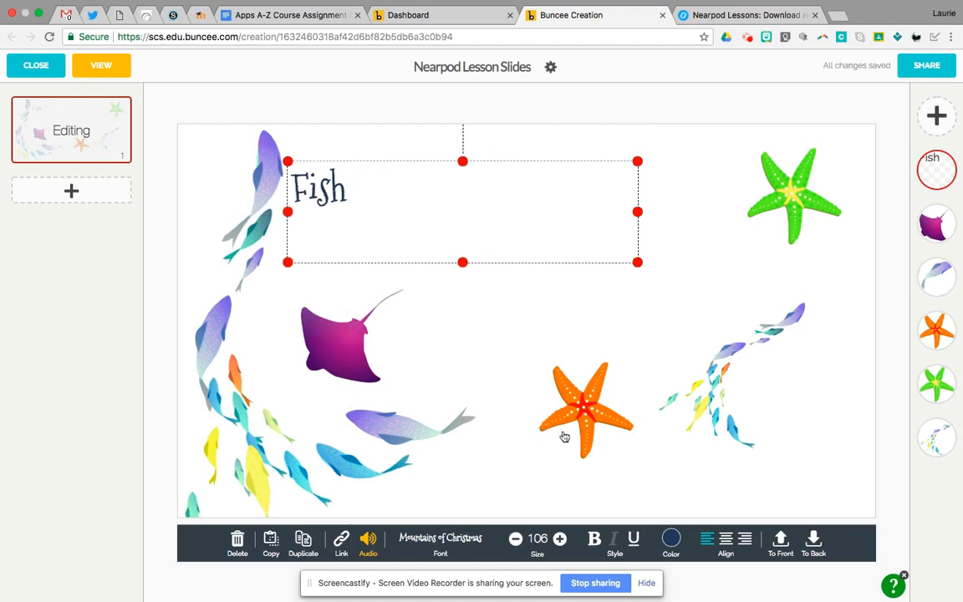
pyautogui.click(726, 540)
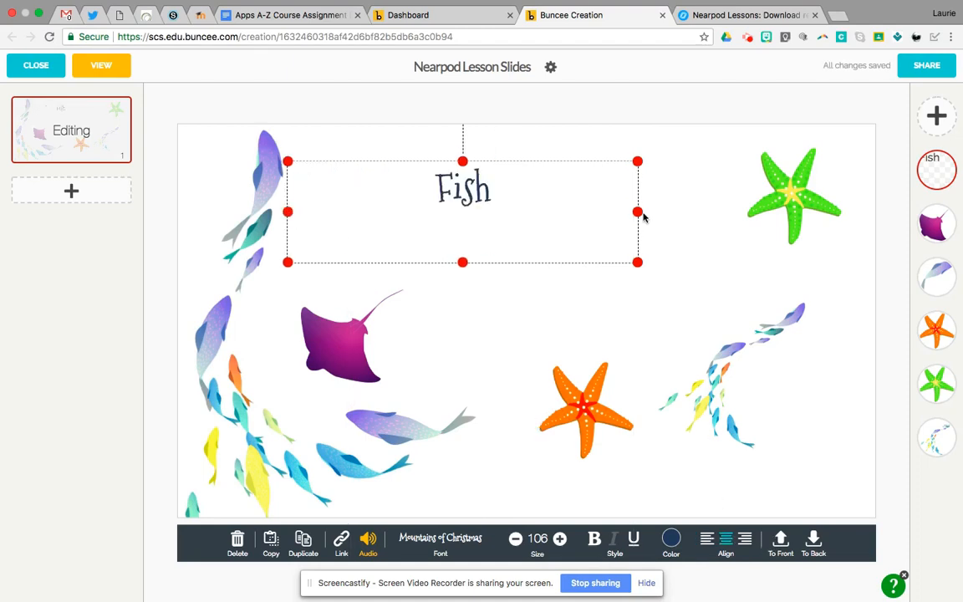
pyautogui.moveTo(641, 215); pyautogui.dragTo(858, 213)
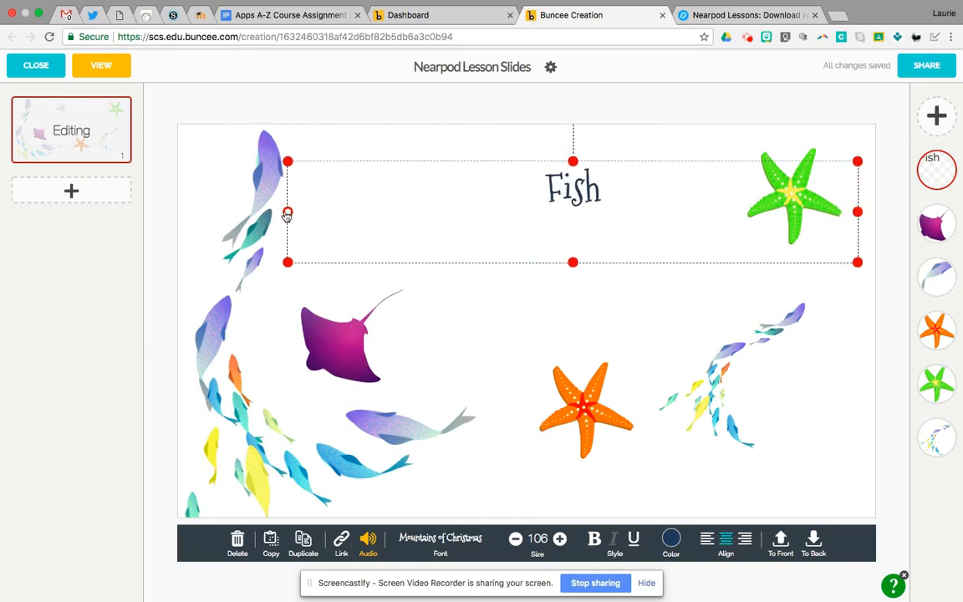
pyautogui.moveTo(287, 214); pyautogui.dragTo(204, 215)
# Enlarge the "Fish" text to about size 118, move it to the top center of the slide and deselect it.
pyautogui.click(560, 539)
pyautogui.click(560, 539)
pyautogui.click(560, 540)
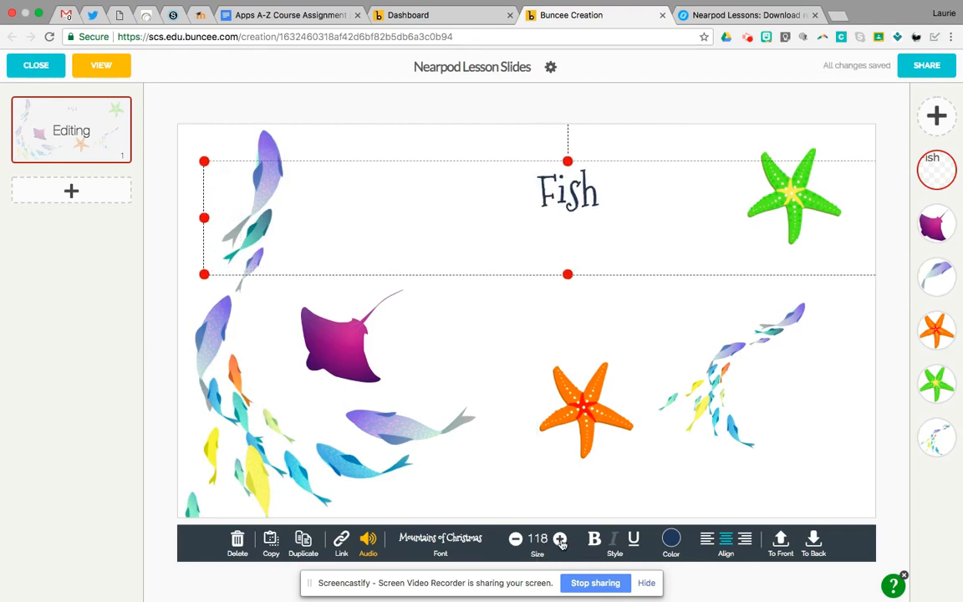
pyautogui.click(561, 542)
pyautogui.moveTo(596, 210); pyautogui.dragTo(514, 193)
pyautogui.click(558, 356)
pyautogui.click(527, 357)
pyautogui.click(531, 353)
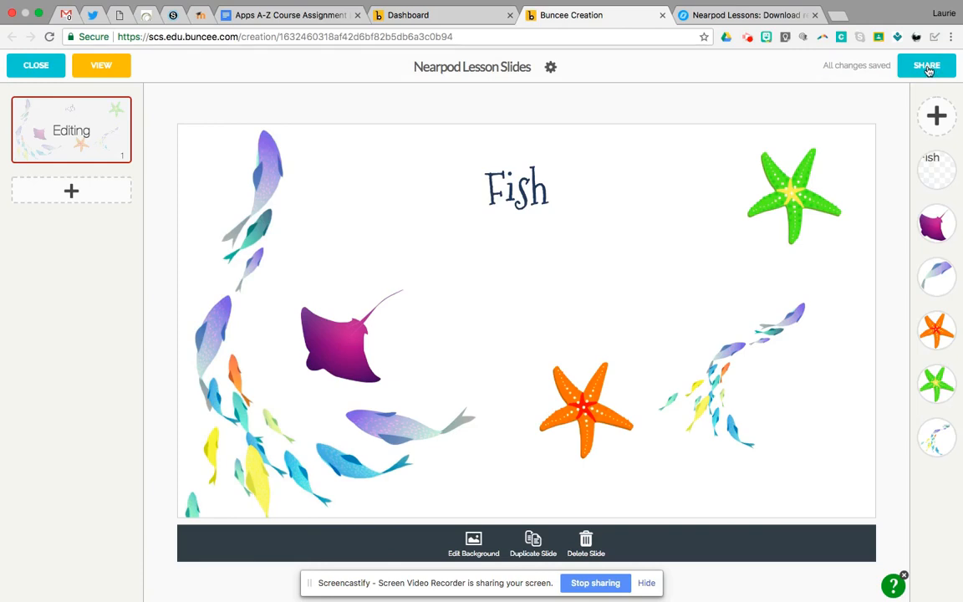
# View the finished Buncee and open its slide as a downloadable JPEG image.
pyautogui.click(101, 69)
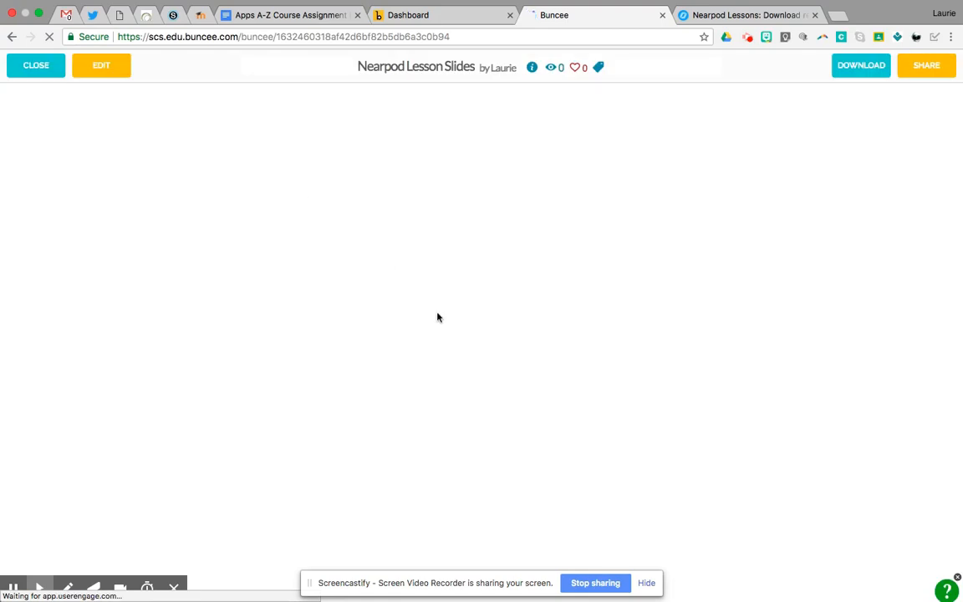
pyautogui.click(861, 67)
pyautogui.click(377, 383)
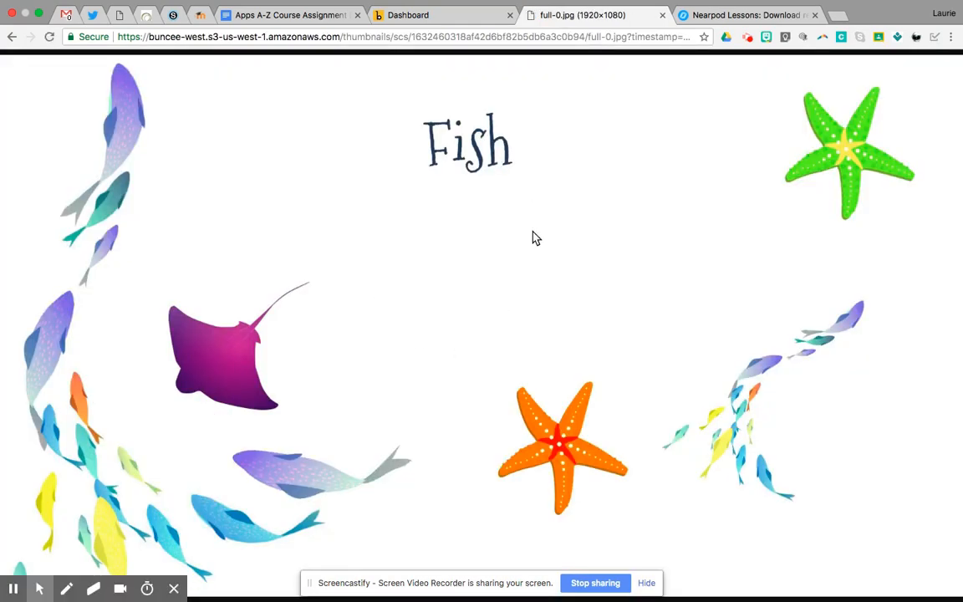
# Save the slide image to the Downloads folder as full-0 in JPEG format.
pyautogui.rightClick(467, 253)
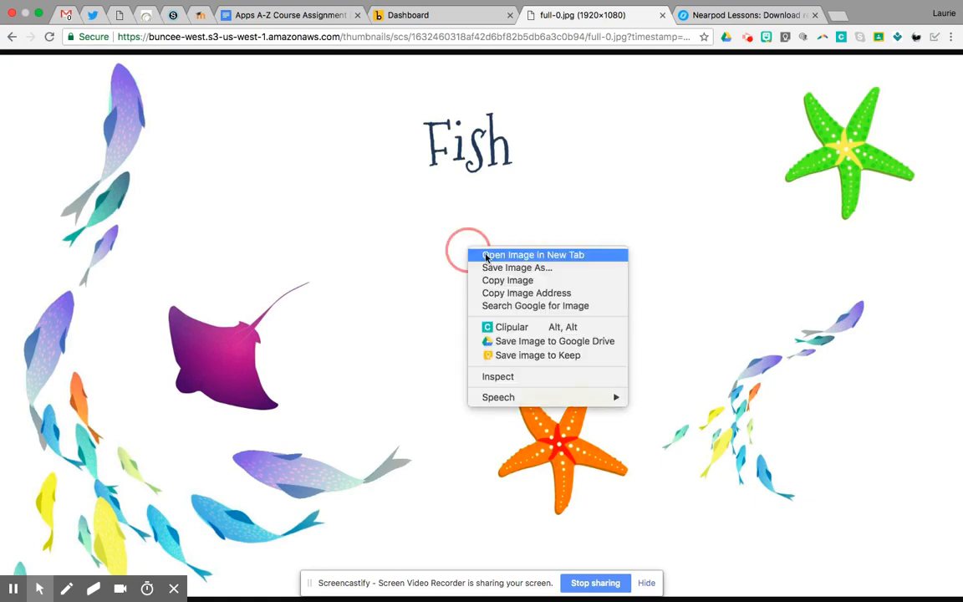
pyautogui.click(492, 270)
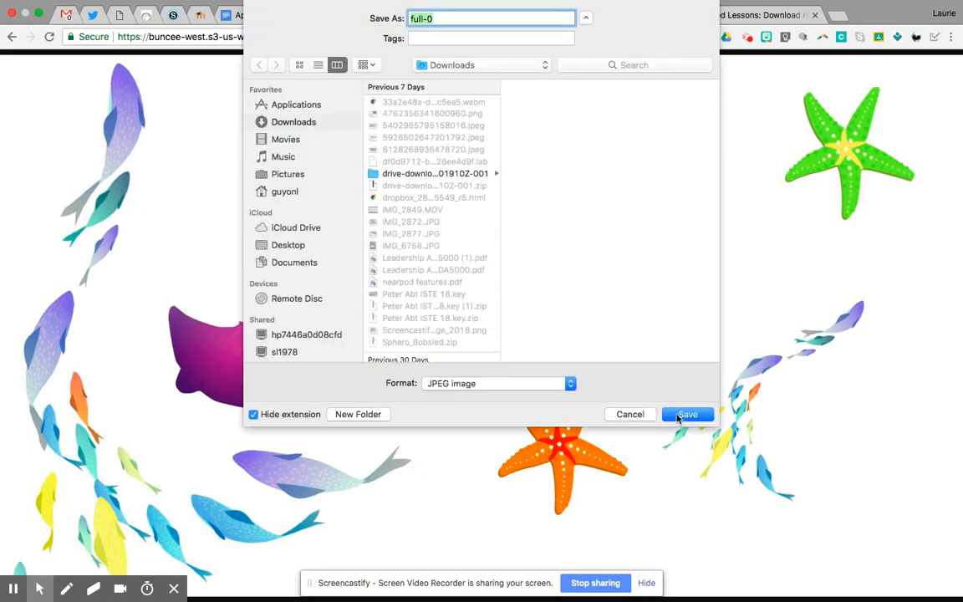
pyautogui.press('Return')
pyautogui.click(736, 56)
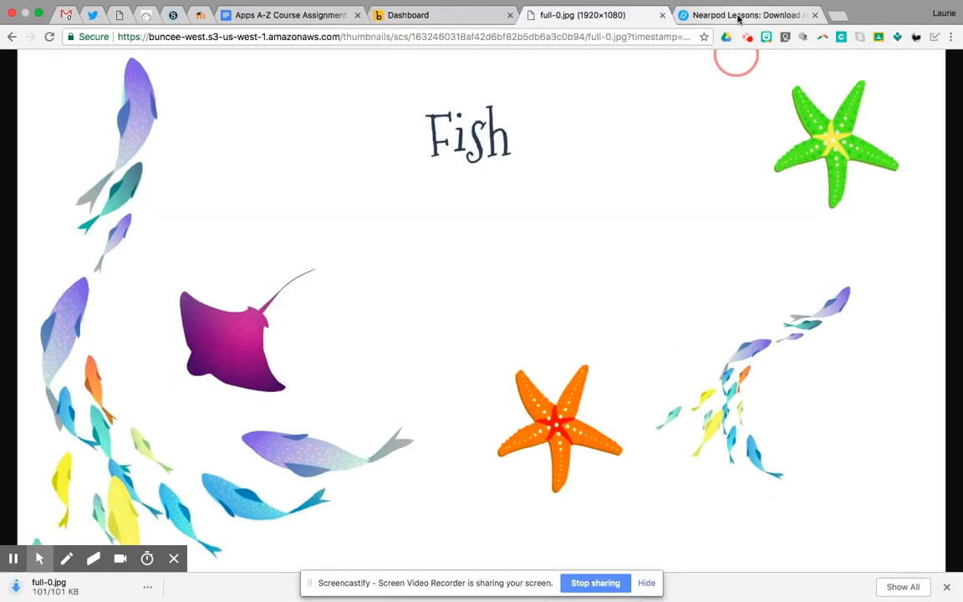
# Switch to Nearpod, create a new lesson and upload full-0.jpg as its first slide.
pyautogui.click(739, 15)
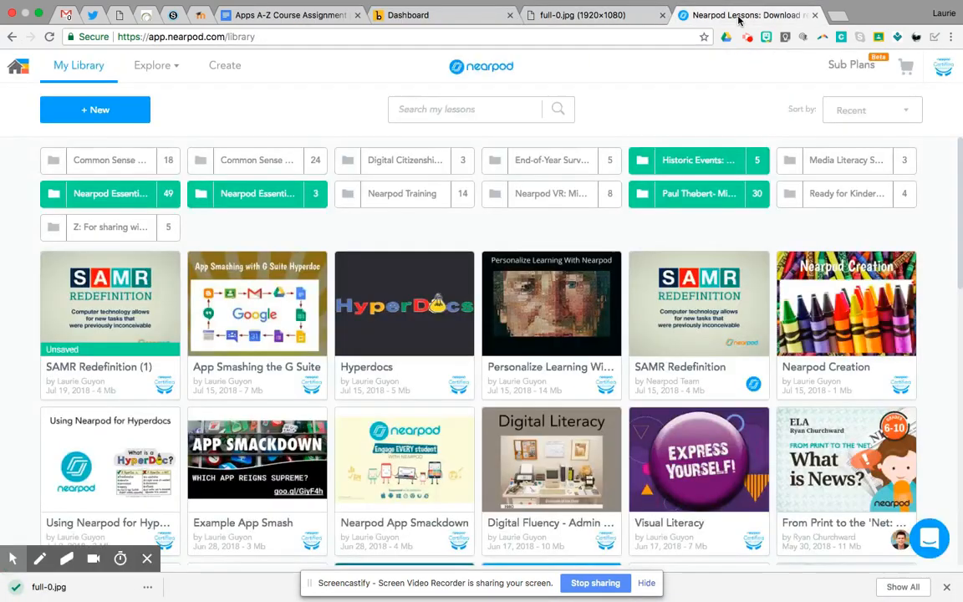
pyautogui.click(95, 110)
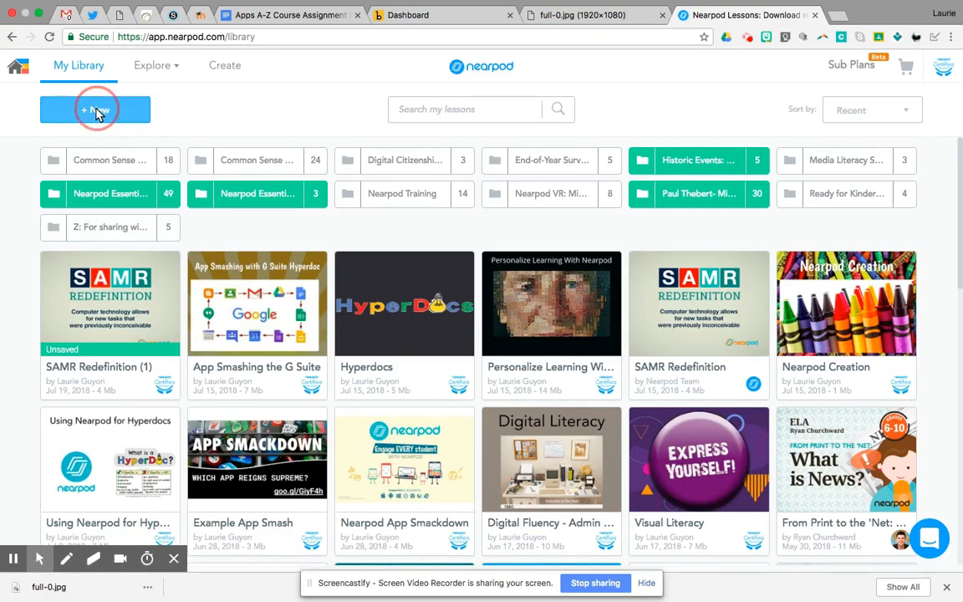
pyautogui.click(90, 176)
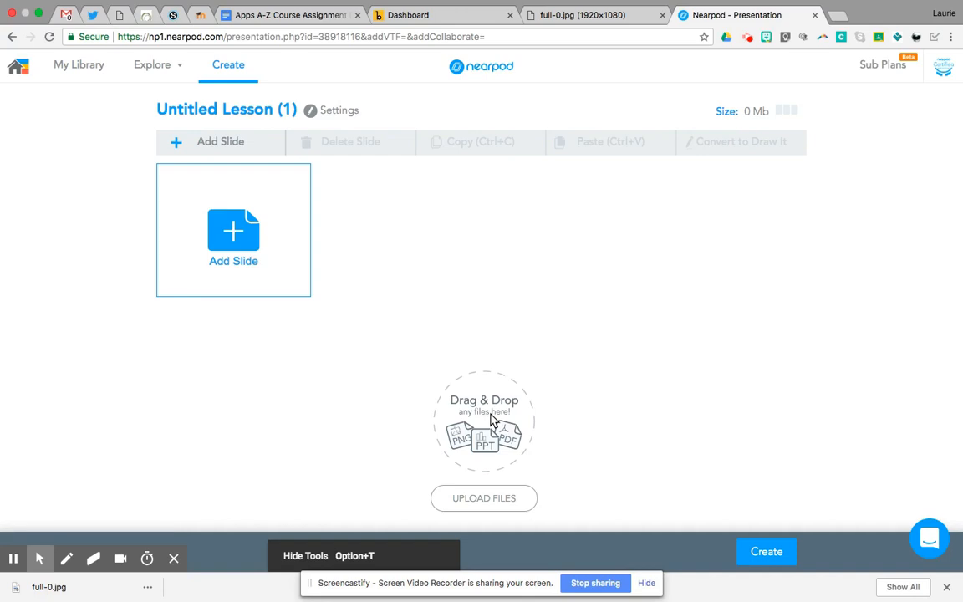
pyautogui.moveTo(124, 590); pyautogui.dragTo(469, 441)
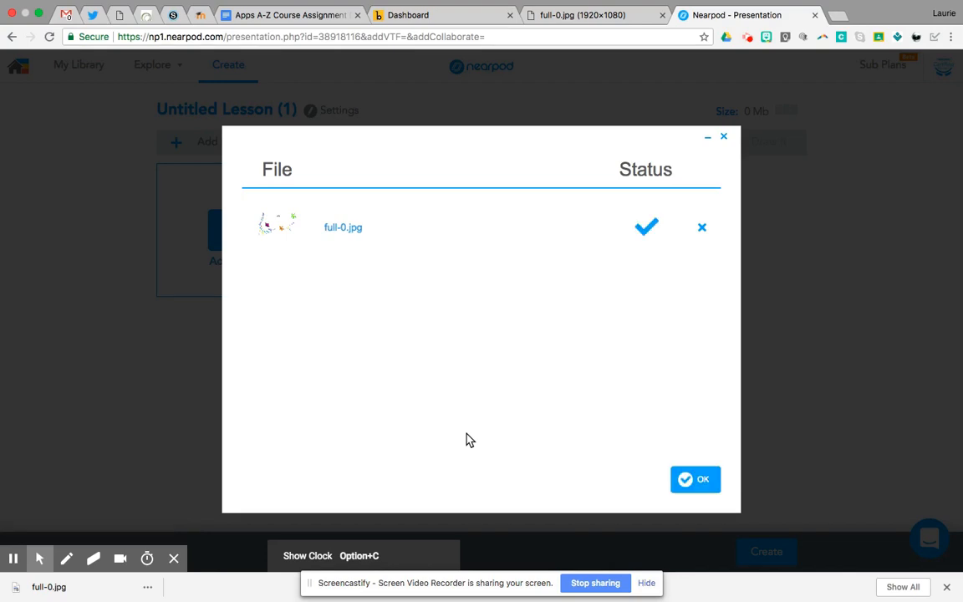
pyautogui.click(693, 481)
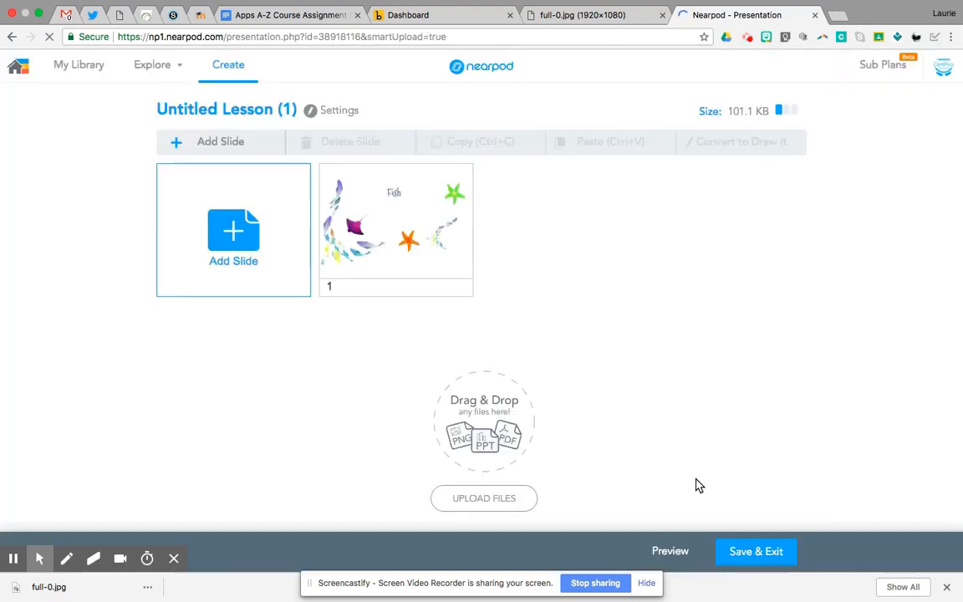
# Open the uploaded fish slide for editing and enlarge its image to fill the whole slide frame.
pyautogui.click(424, 244)
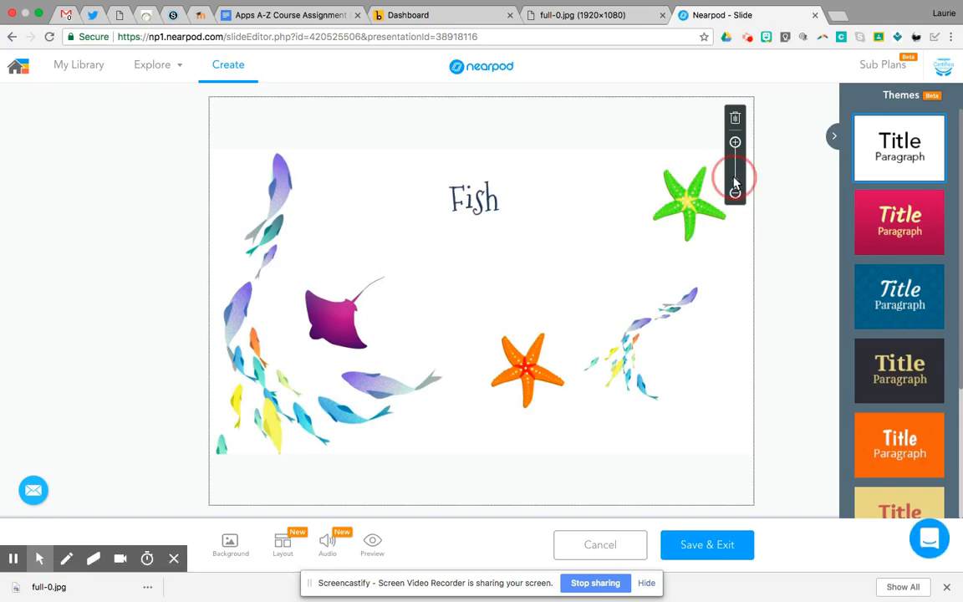
pyautogui.click(735, 144)
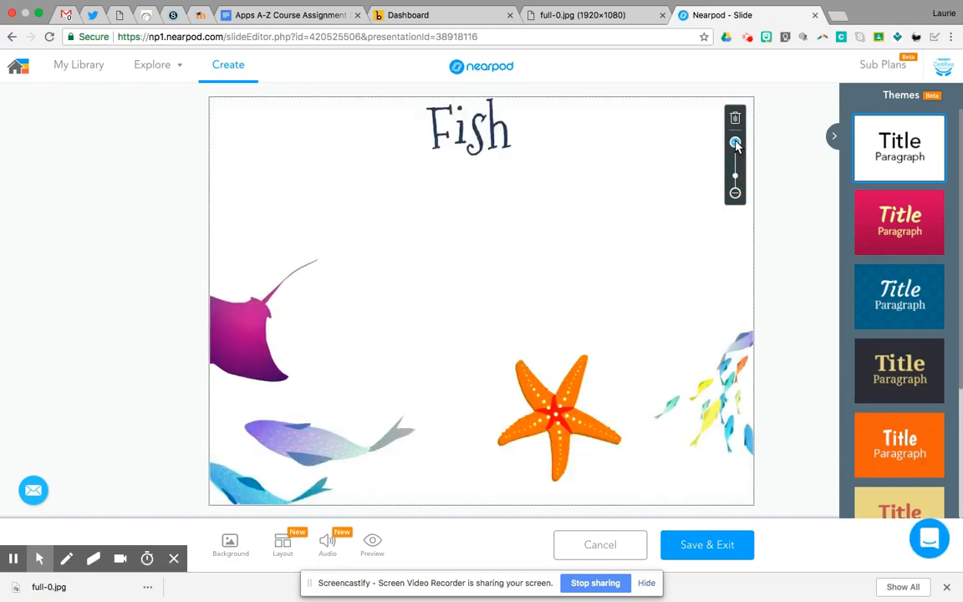
pyautogui.click(736, 193)
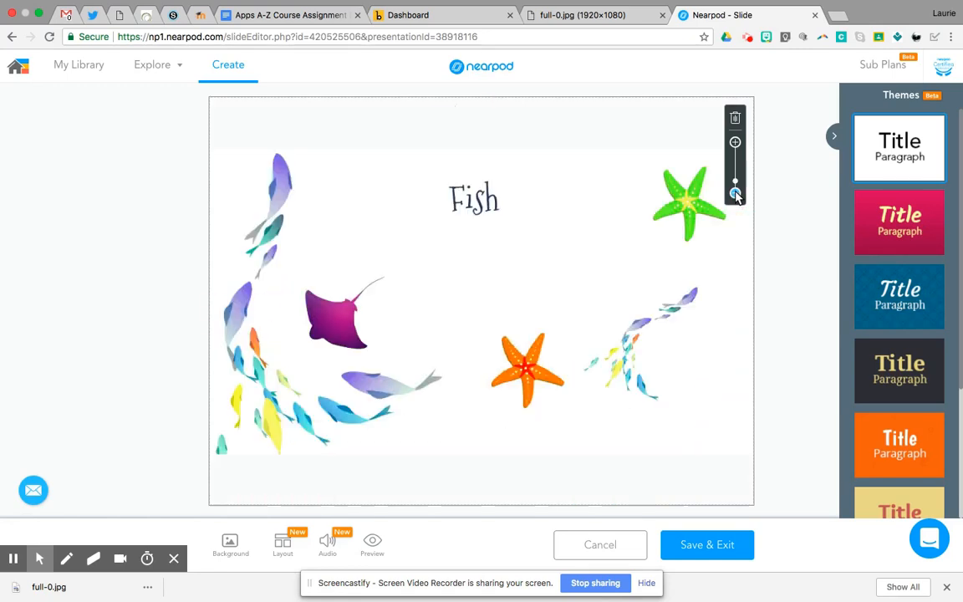
pyautogui.click(735, 144)
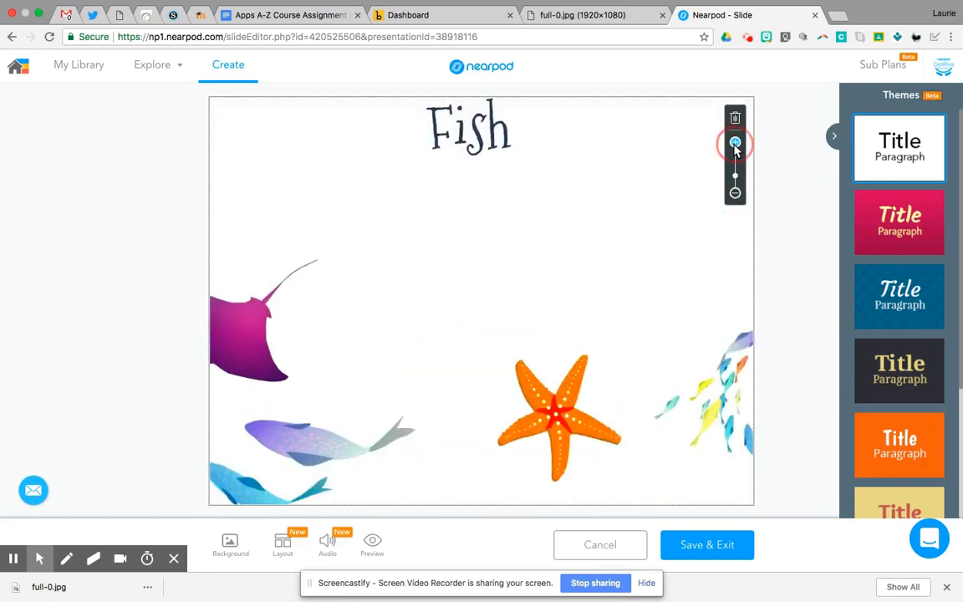
# Shrink the fish image so it fits within the slide and apply the Title + two elements layout.
pyautogui.click(735, 193)
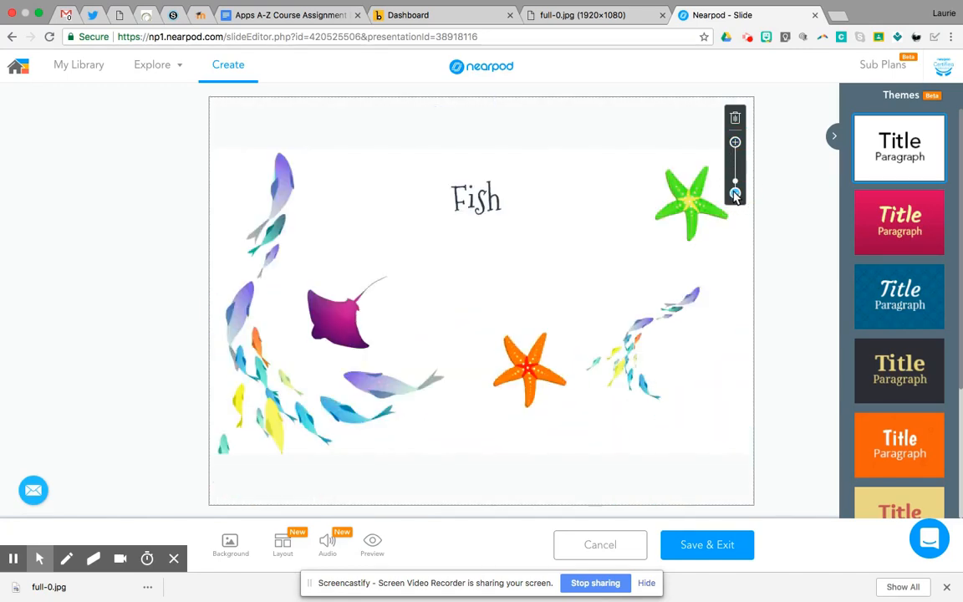
pyautogui.click(283, 544)
pyautogui.click(256, 478)
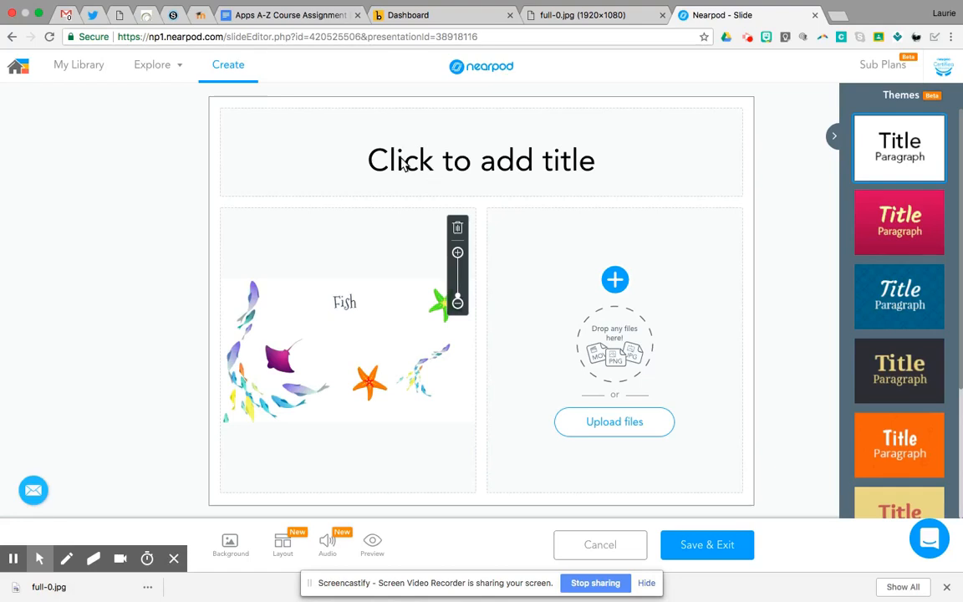
# Enter "The Sea" as the slide's title.
pyautogui.click(523, 162)
pyautogui.write('Fish')
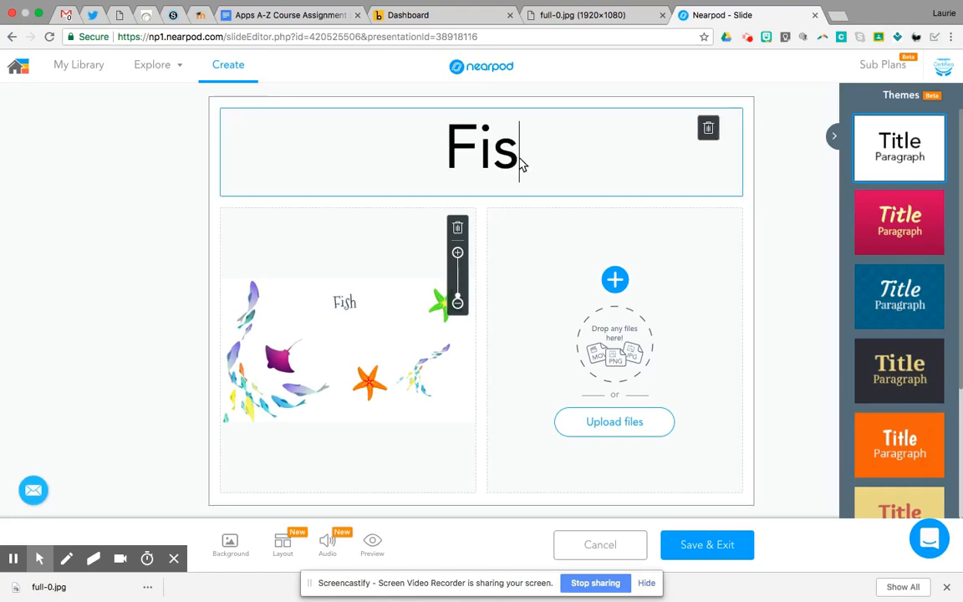
pyautogui.press('BackSpace')
pyautogui.press('BackSpace')
pyautogui.press('BackSpace')
pyautogui.press('BackSpace')
pyautogui.write('The Sea')
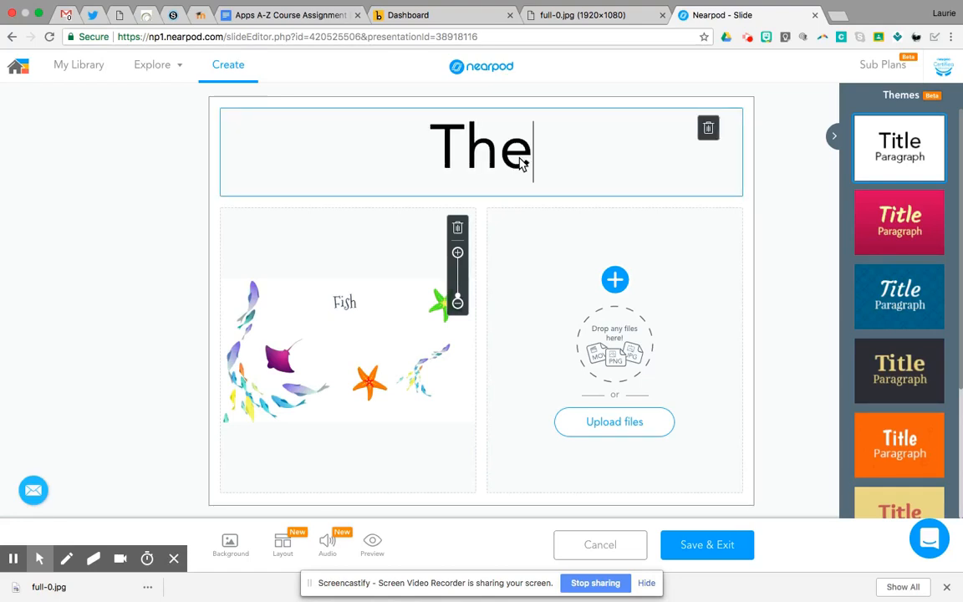
# Search GIFs for "fish" and insert the one of blue striped fish with bubbles into the empty content area beside the fish image.
pyautogui.click(615, 283)
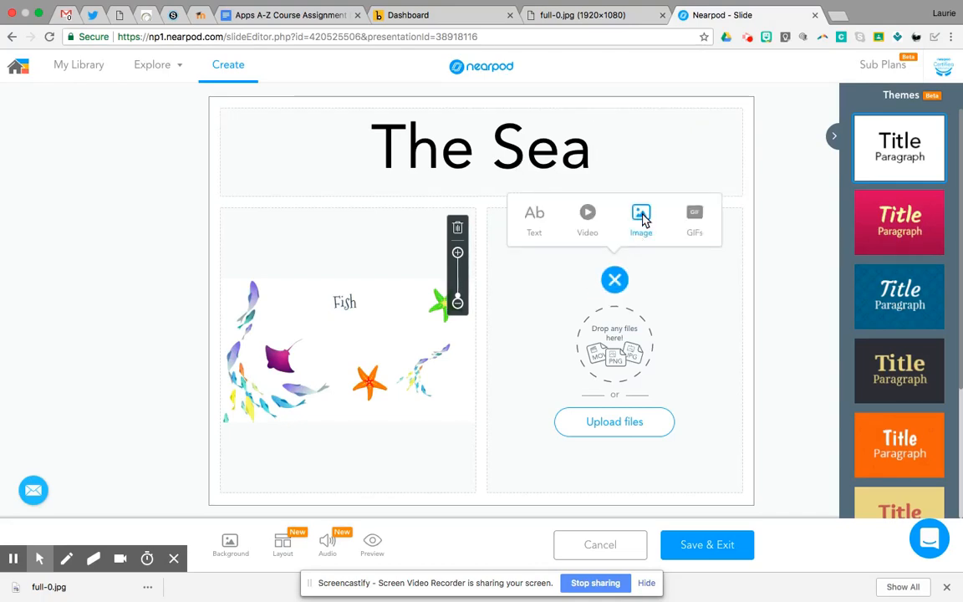
pyautogui.click(694, 213)
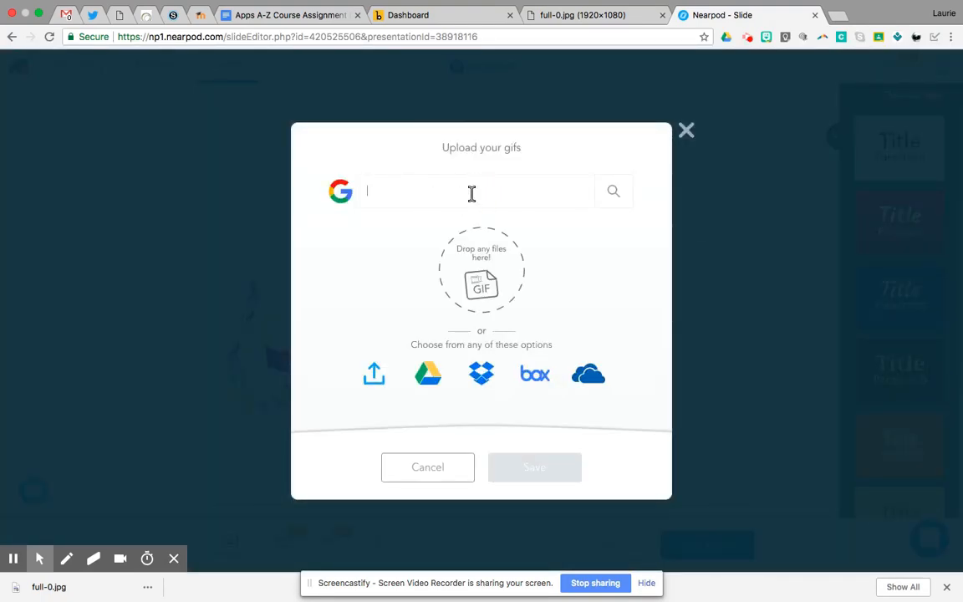
pyautogui.press('Return')
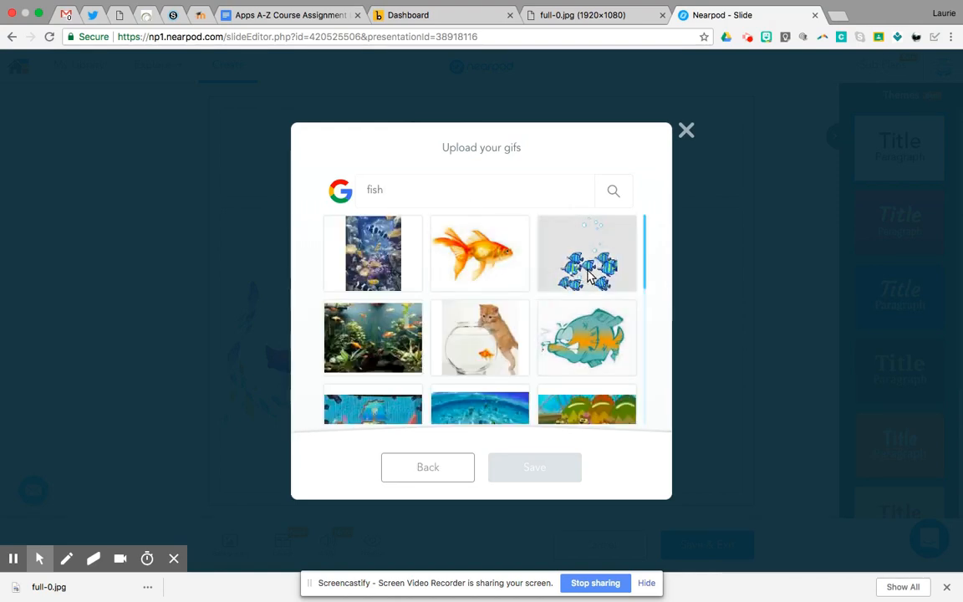
pyautogui.click(589, 276)
pyautogui.click(523, 468)
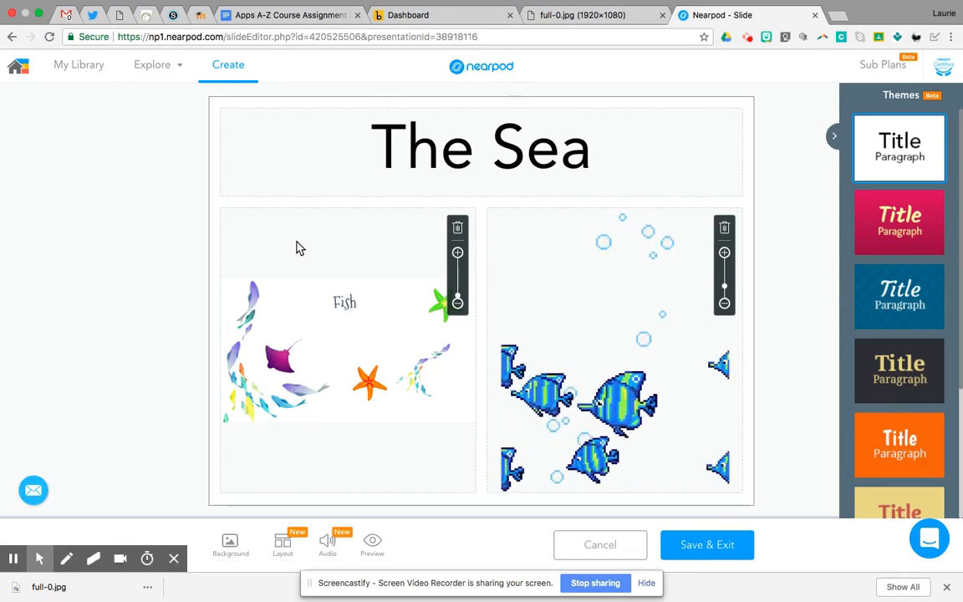
# Search for "water", set the blue rippling sea picture as the slide background and change the slide's font color to white.
pyautogui.click(230, 544)
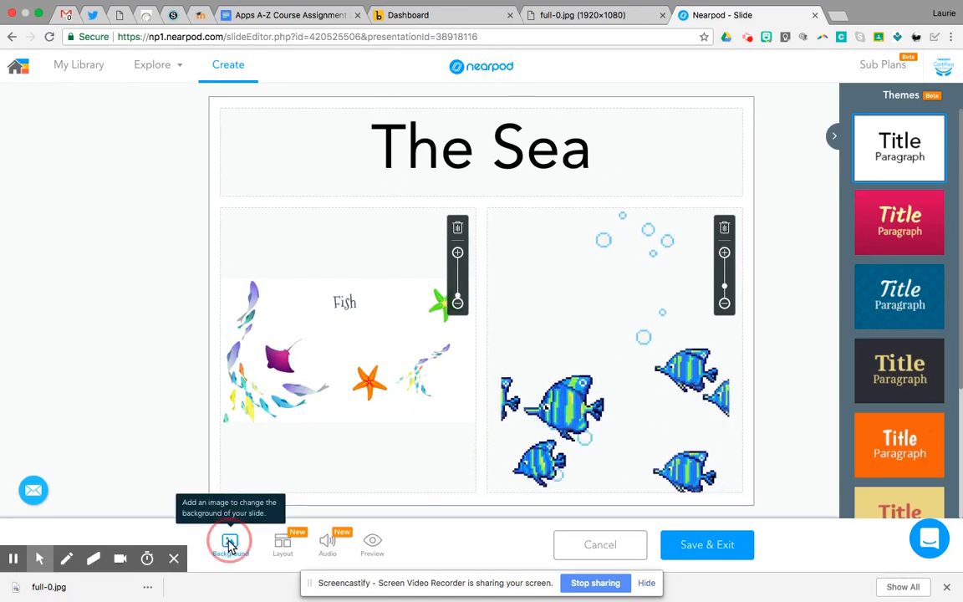
pyautogui.click(413, 191)
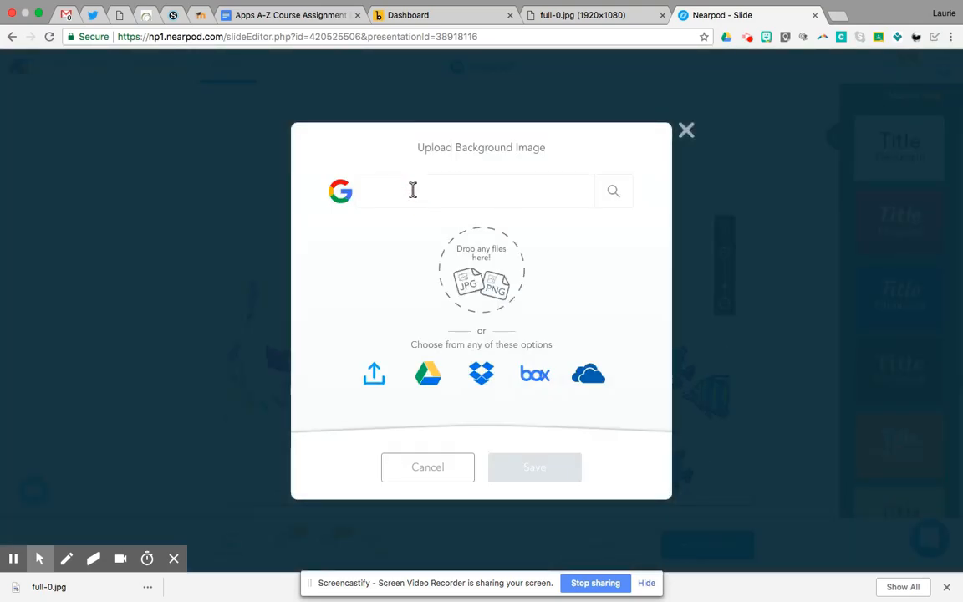
pyautogui.write('water')
pyautogui.press('Return')
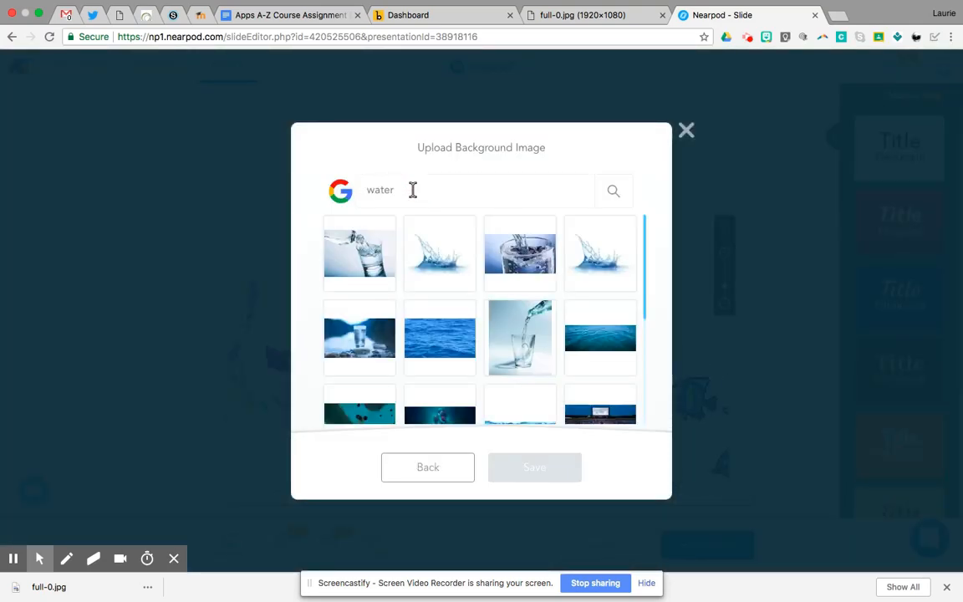
pyautogui.click(433, 343)
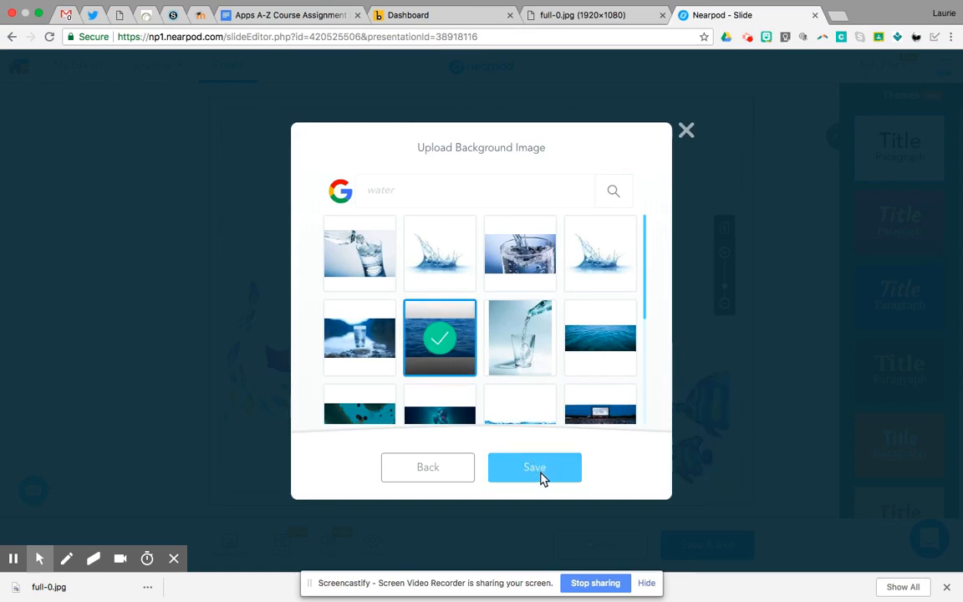
pyautogui.click(539, 476)
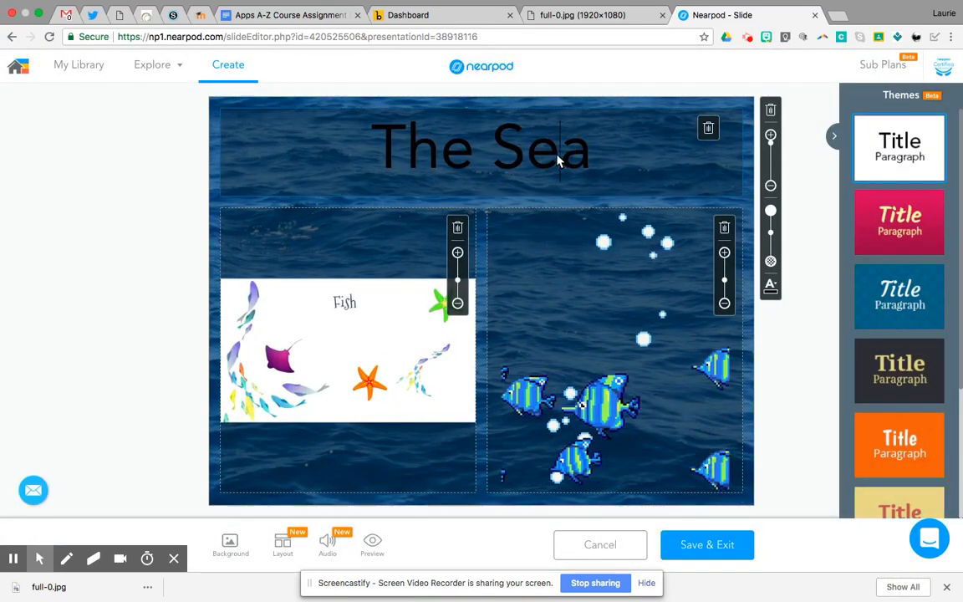
pyautogui.click(769, 286)
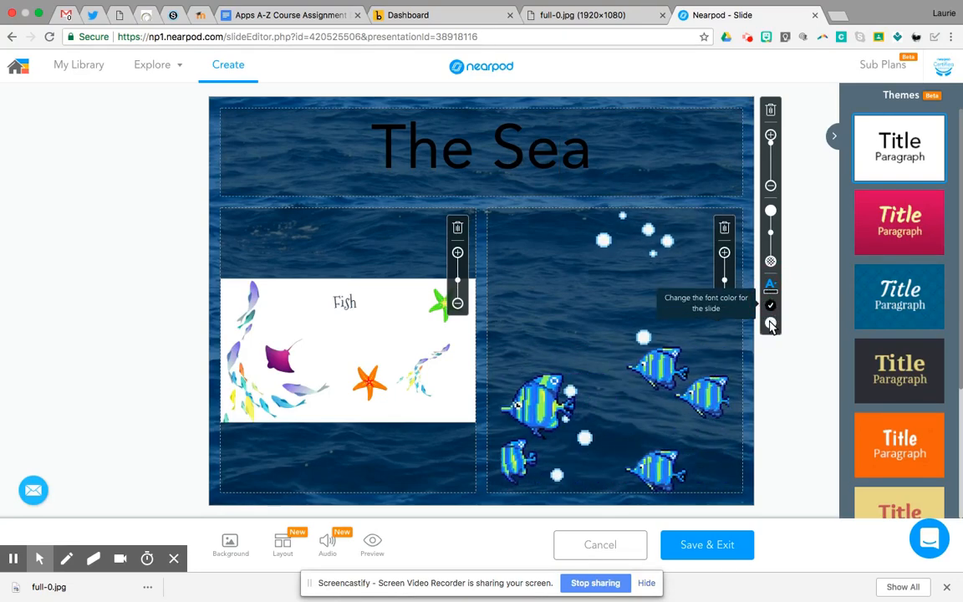
pyautogui.click(770, 322)
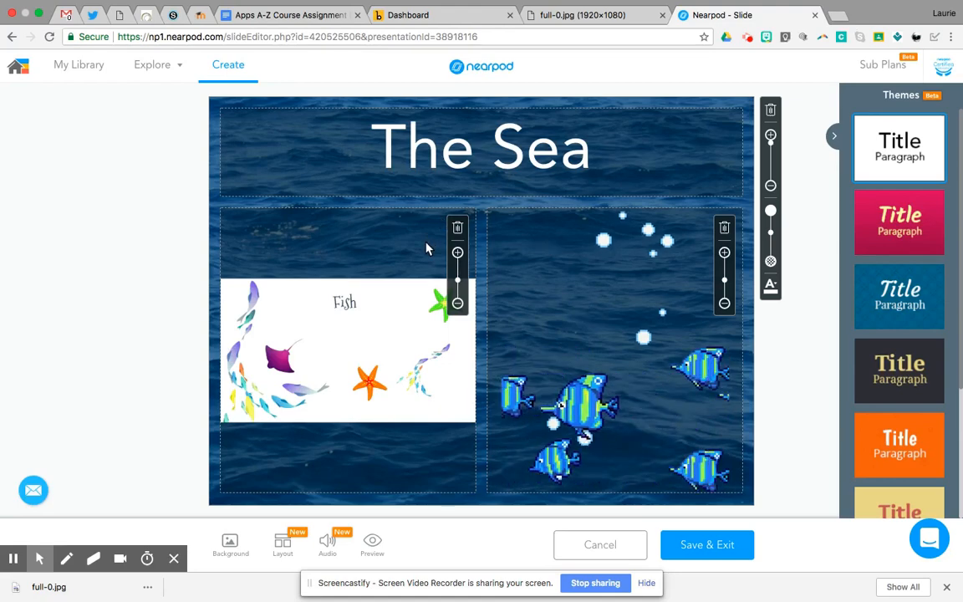
# Switch the slide to the One element layout.
pyautogui.click(281, 541)
pyautogui.click(253, 422)
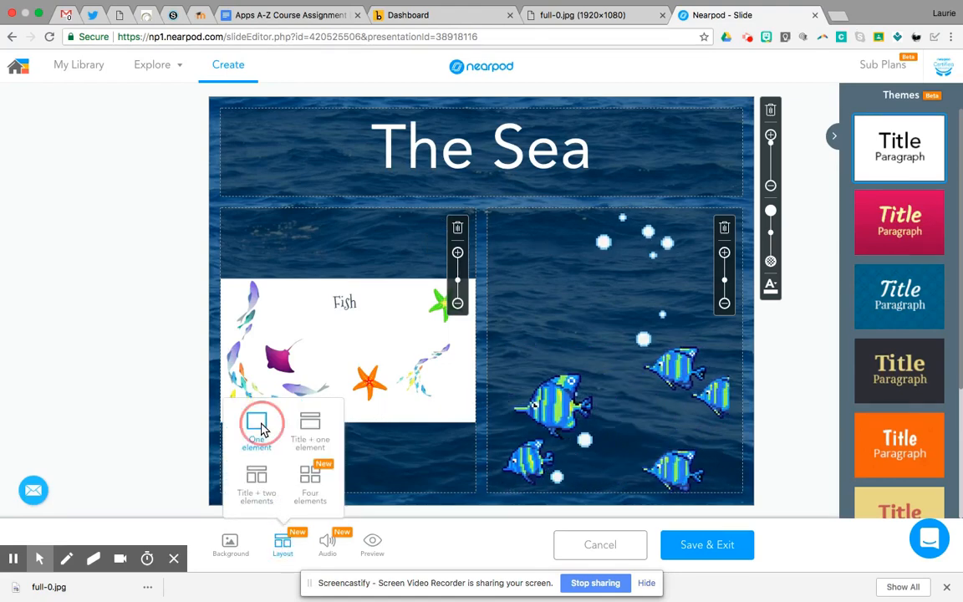